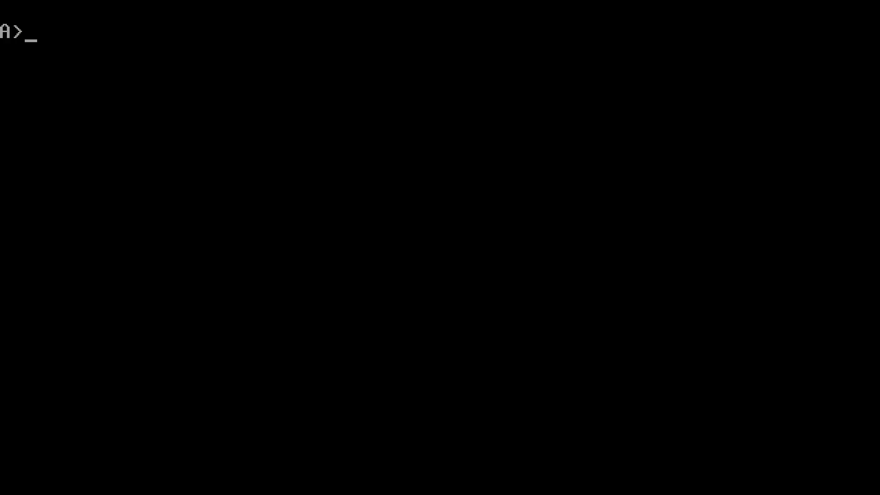
Run ver at the A> prompt to show the MS-DOS Version 3.30 report
text(ver)
key(Return)
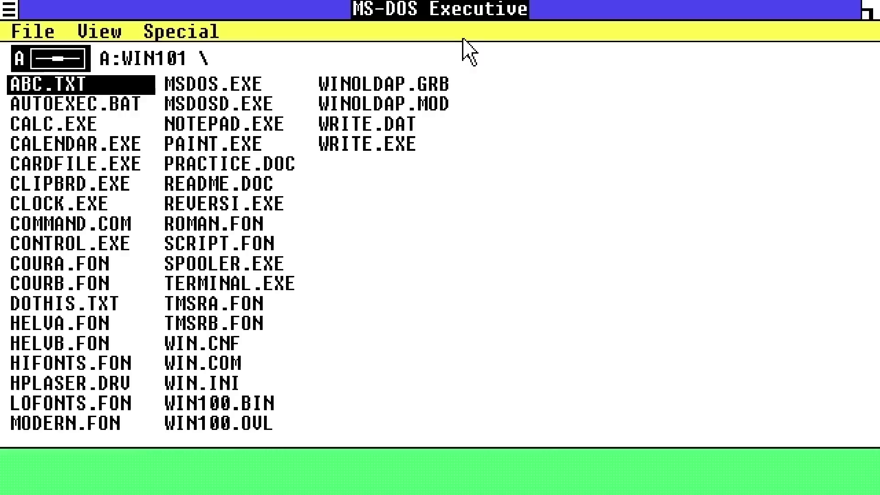
Choose Close from the MS-DOS Executive Control menu after several cancelled End Session attempts
double_click(6, 15)
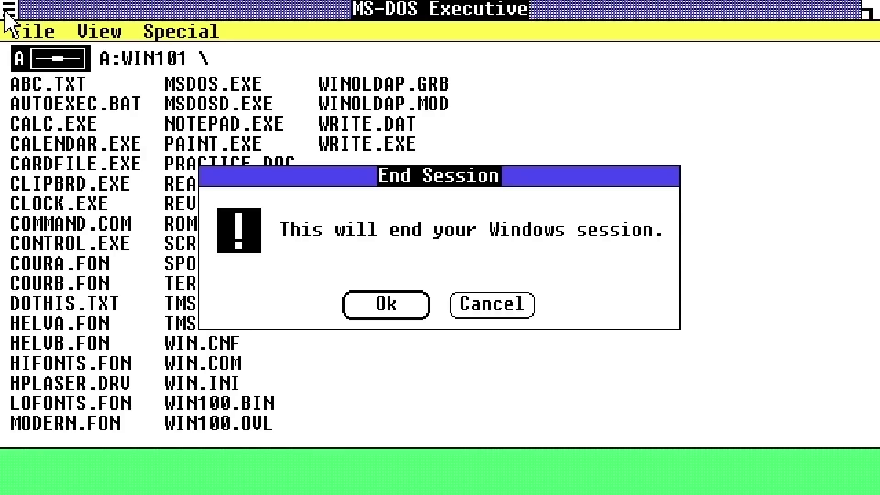
click(484, 311)
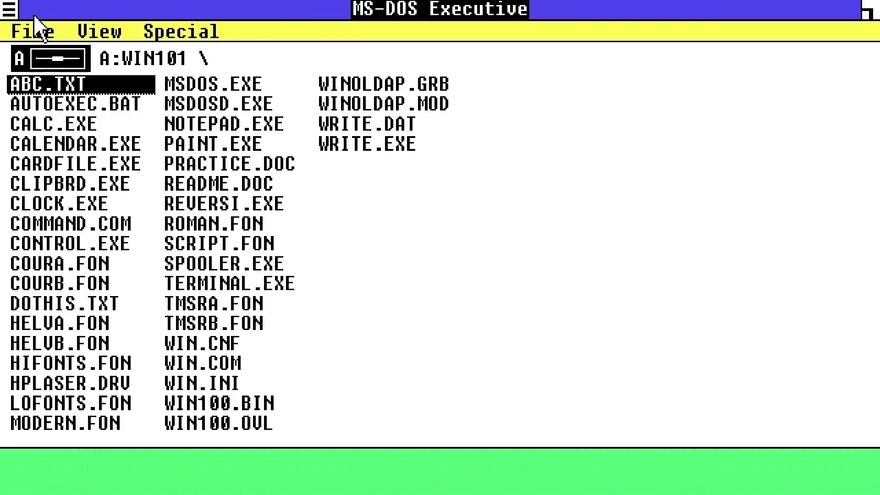
click(5, 14)
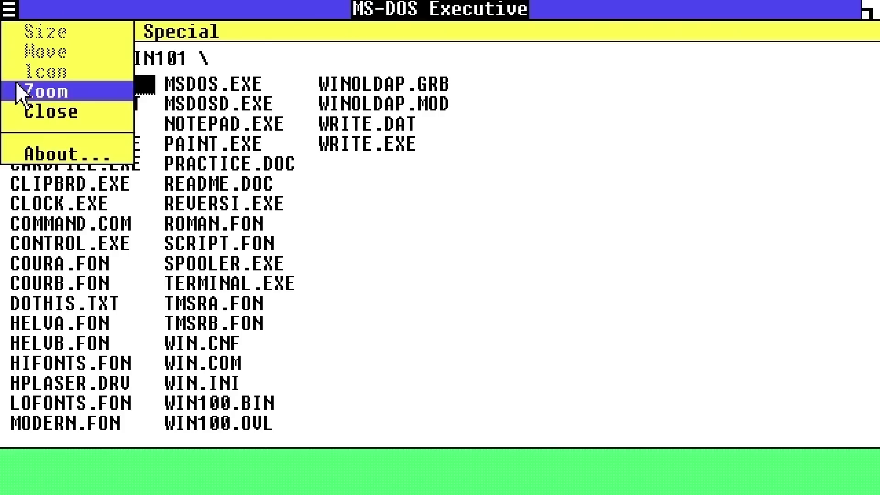
click(120, 77)
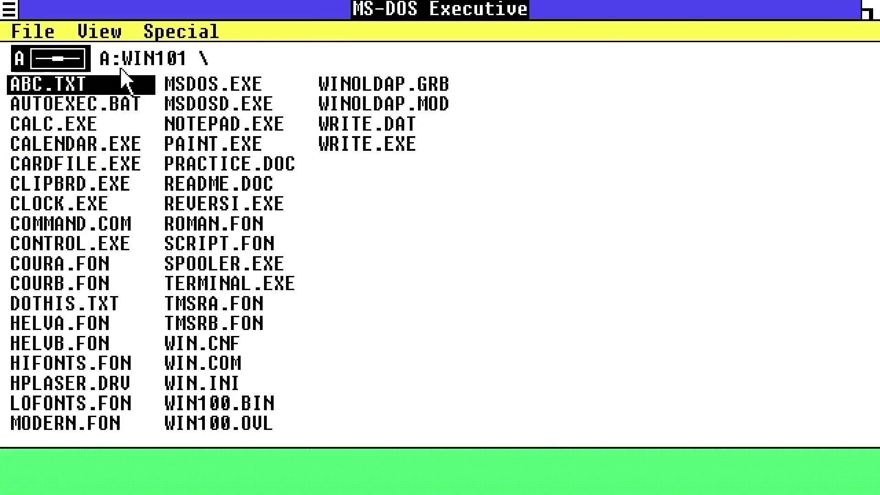
click(10, 13)
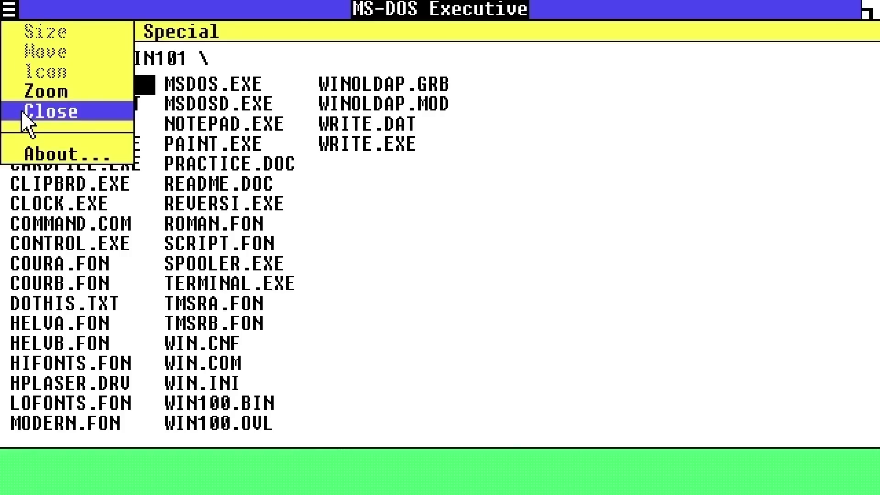
click(102, 10)
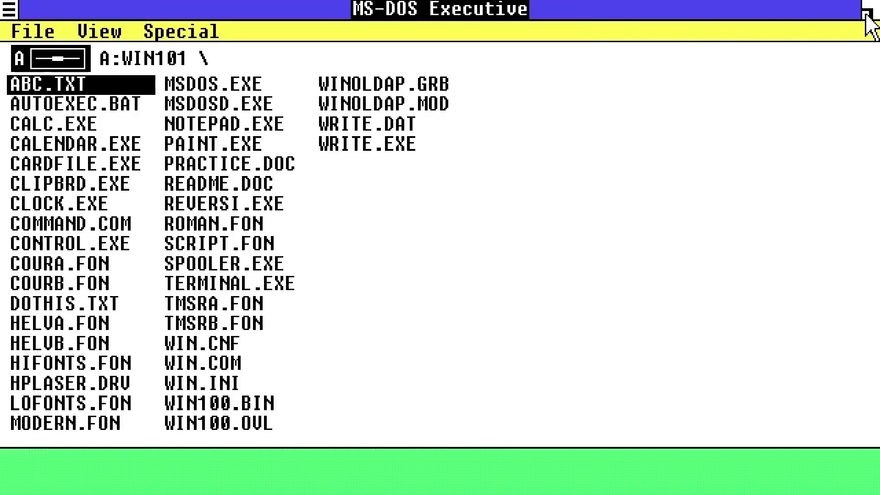
click(10, 10)
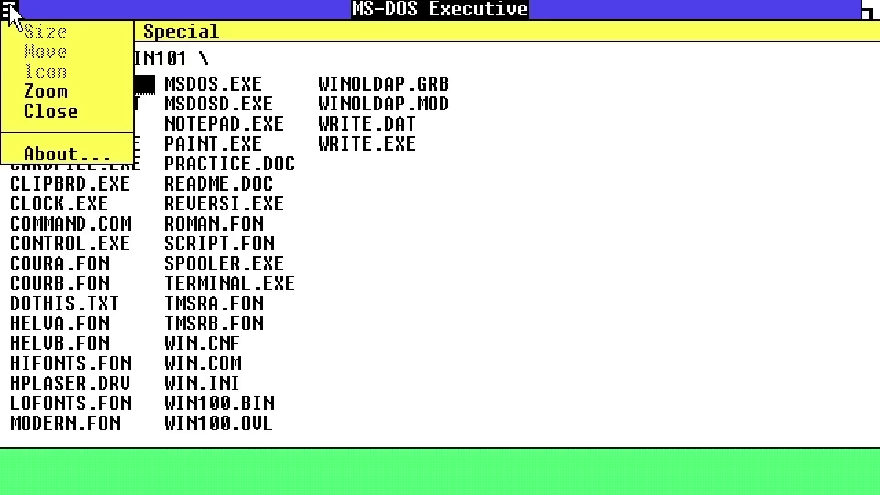
click(9, 7)
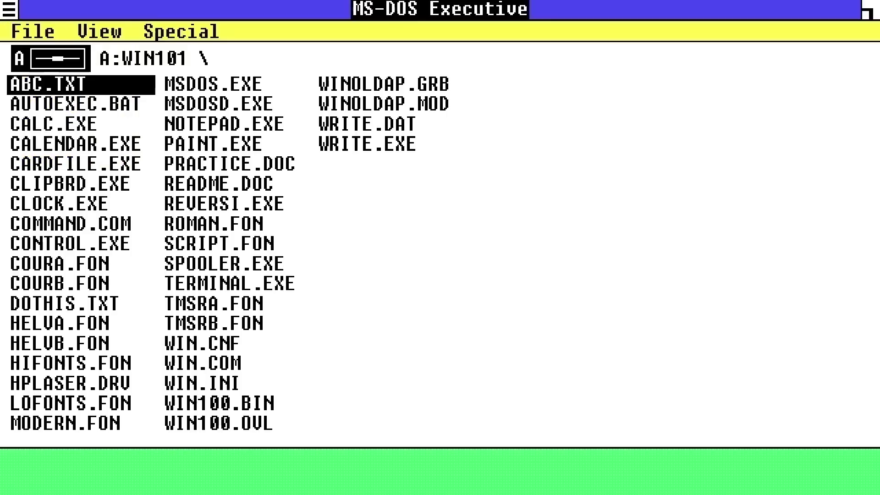
double_click(9, 10)
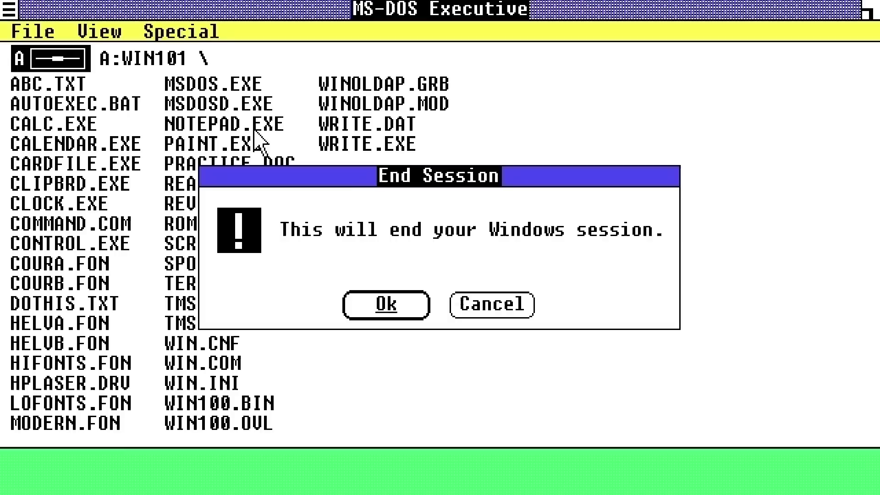
click(481, 306)
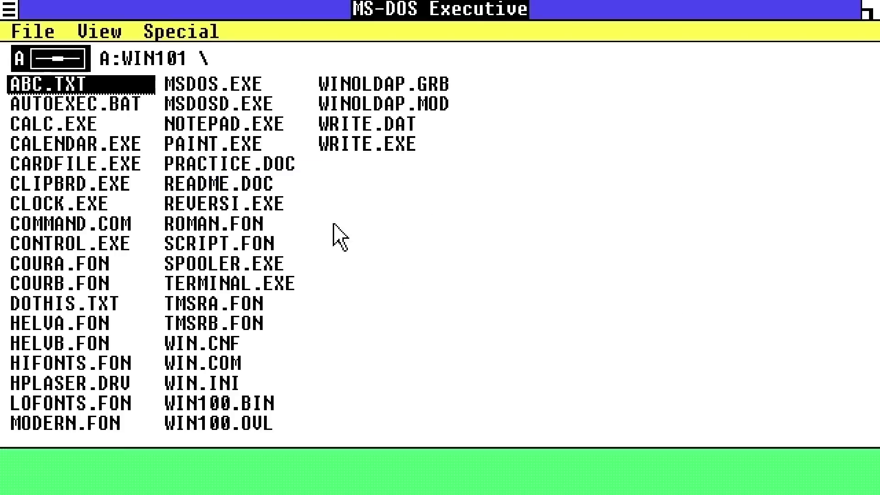
click(10, 10)
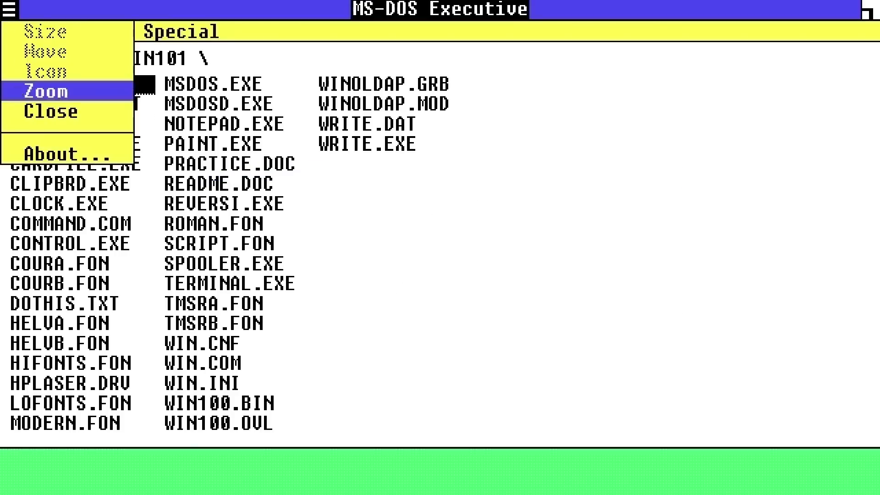
click(23, 114)
Confirm ending the session, then relaunch Windows with win at the A> prompt
click(379, 293)
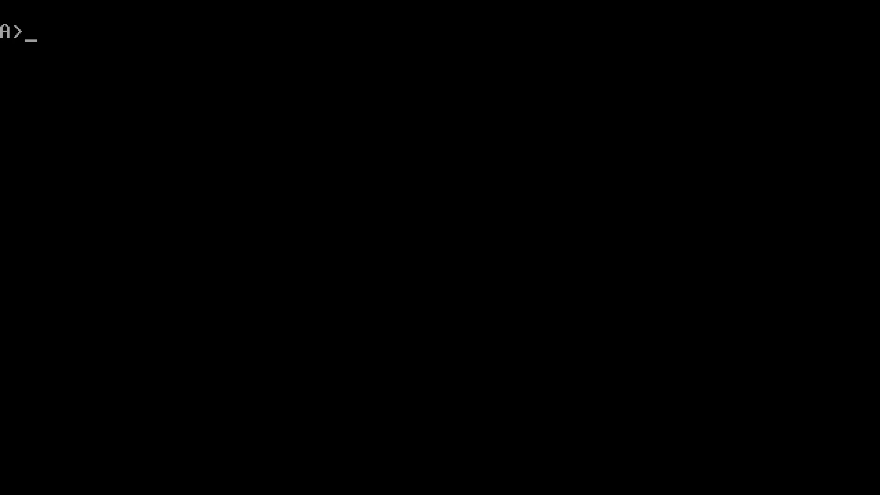
text(win)
key(Return)
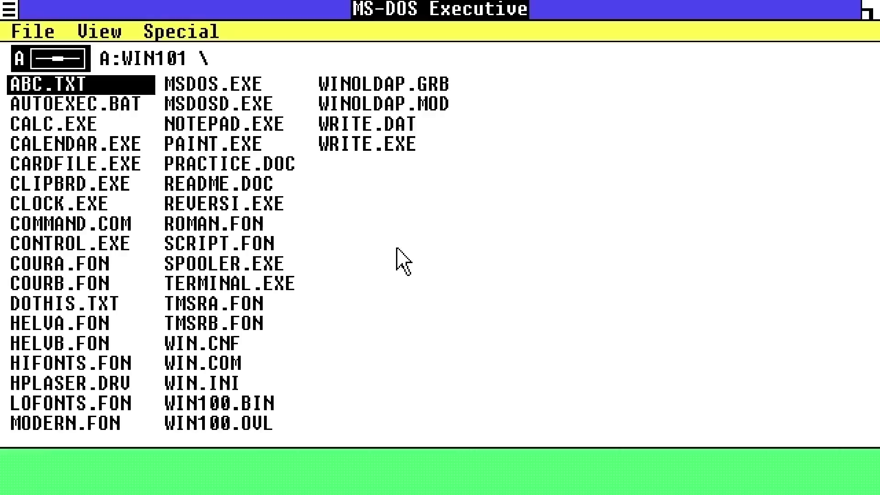
Select HPLASER.DRV, view its Get Info details (15600 bytes, 11/15/85), then close them
key(Down)
key(Down)
key(Down)
key(Down)
key(Down)
key(Down)
key(Down)
key(Down)
key(Down)
key(Down)
key(Down)
key(Down)
key(Down)
key(Down)
key(Down)
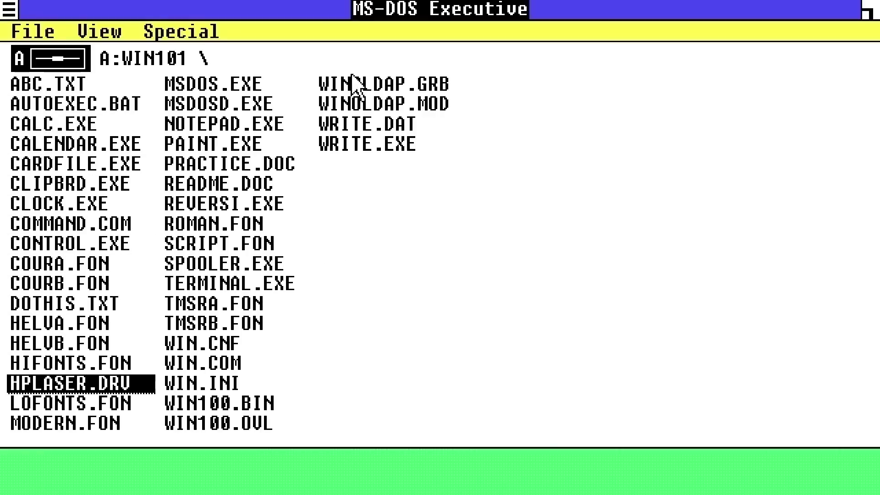
click(25, 33)
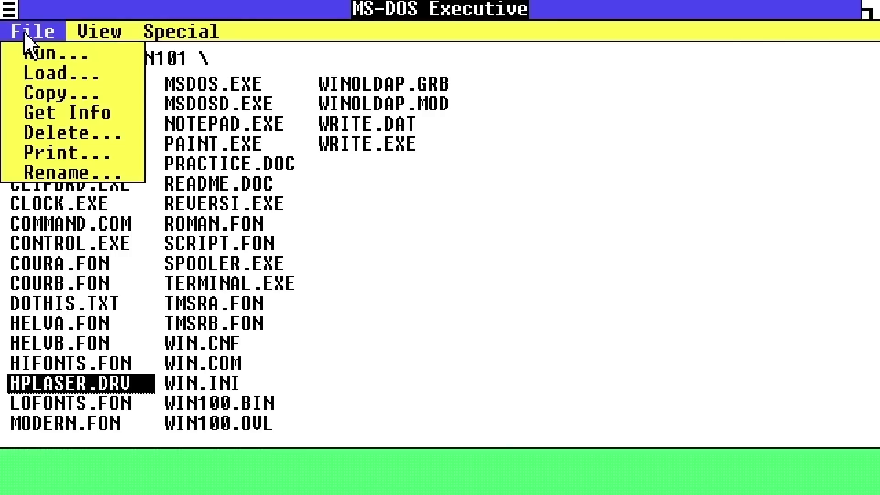
click(64, 52)
click(418, 167)
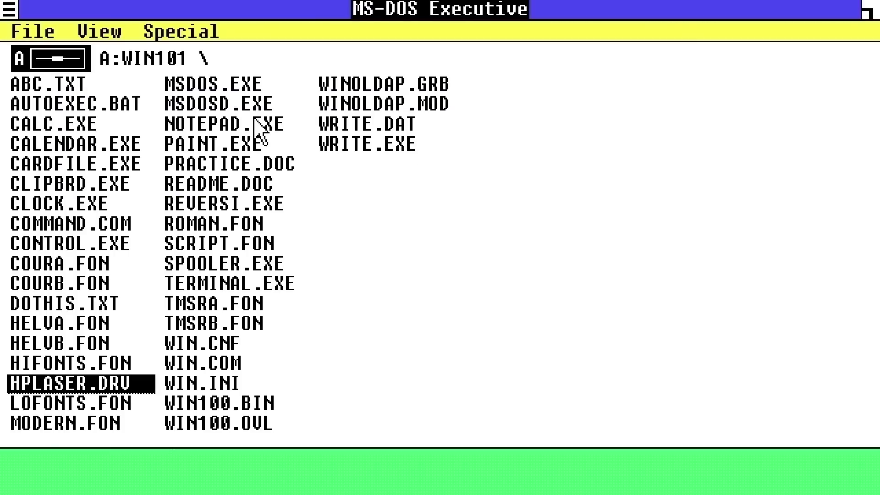
click(16, 32)
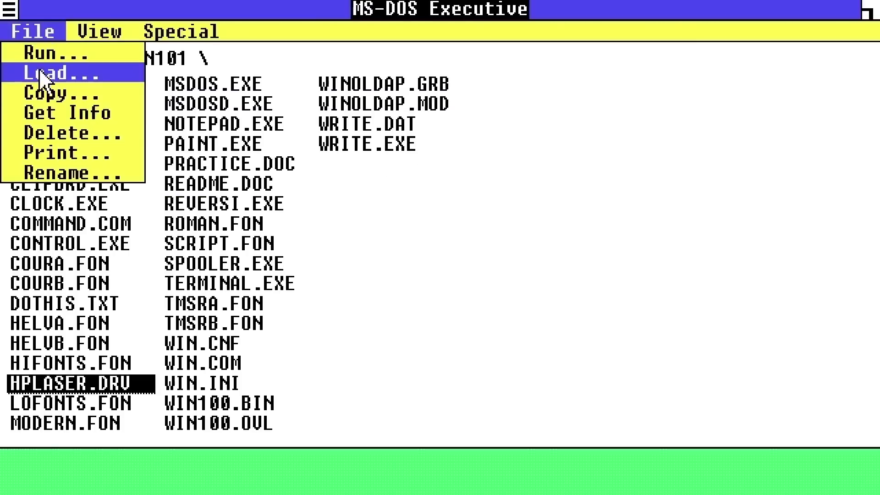
click(63, 113)
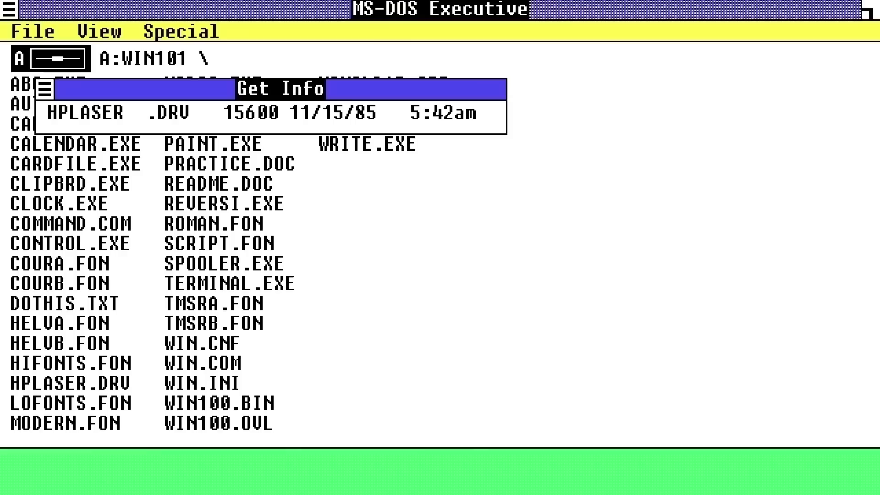
click(40, 93)
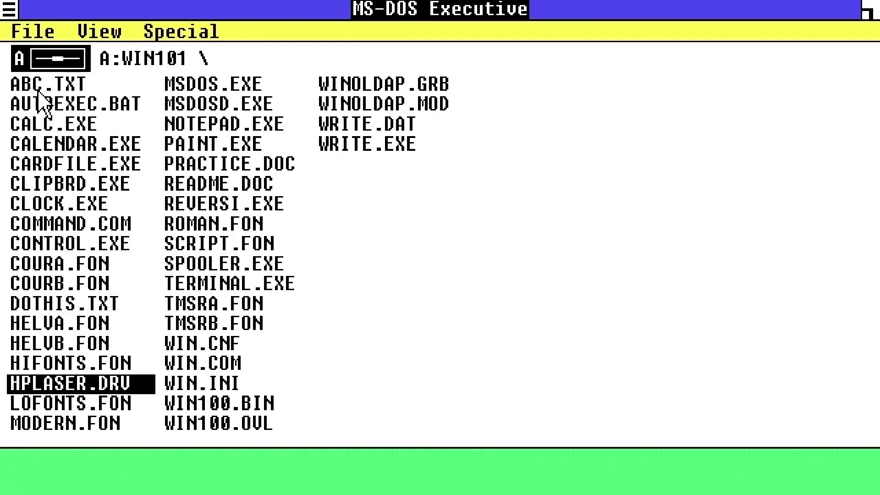
click(104, 32)
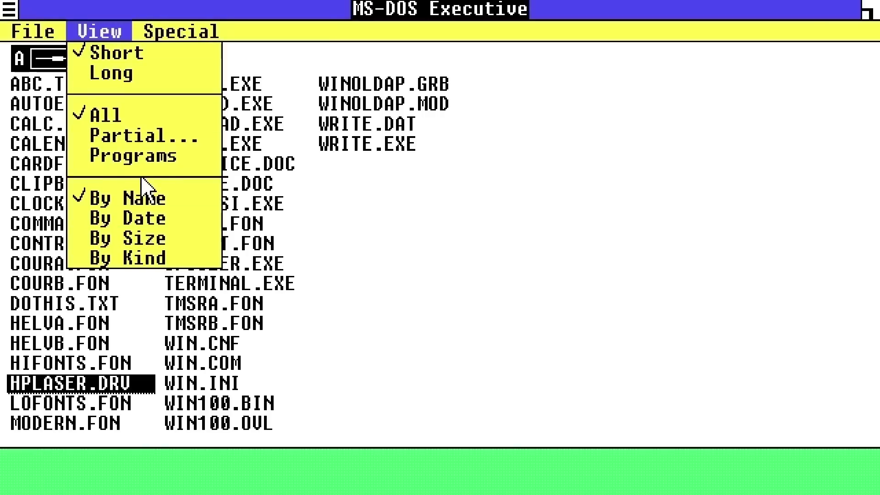
click(146, 156)
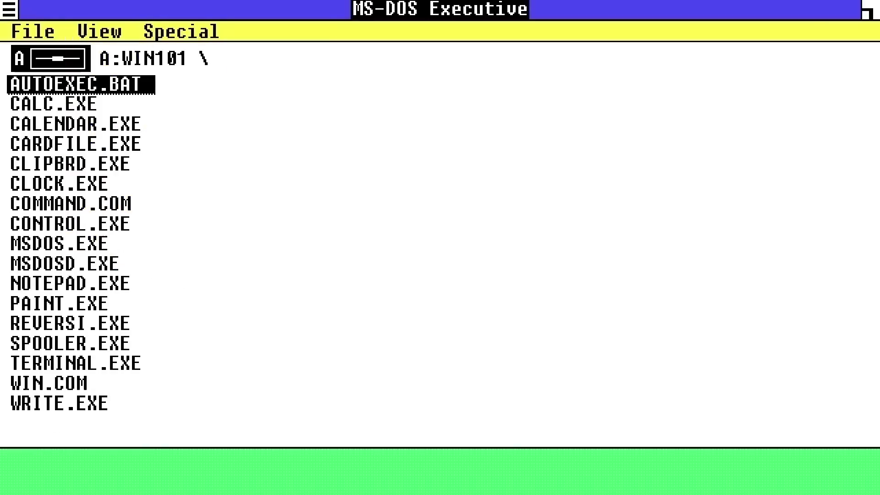
click(118, 35)
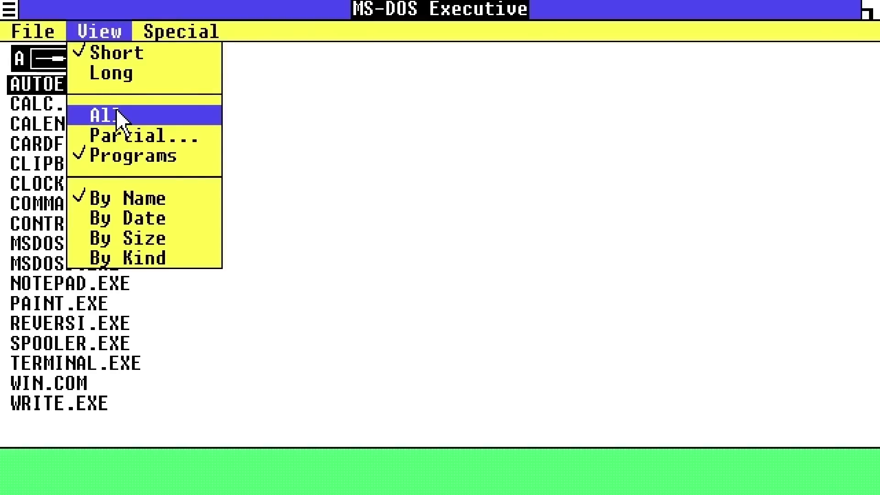
click(118, 115)
click(103, 31)
click(108, 73)
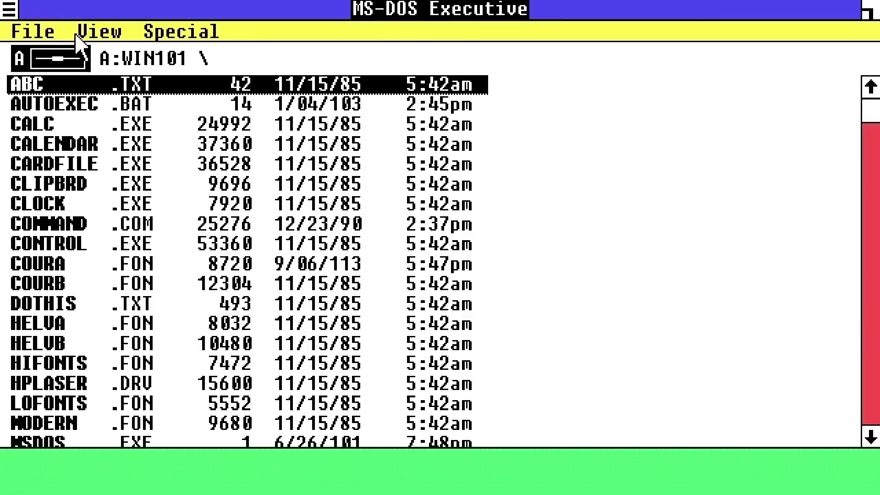
click(94, 31)
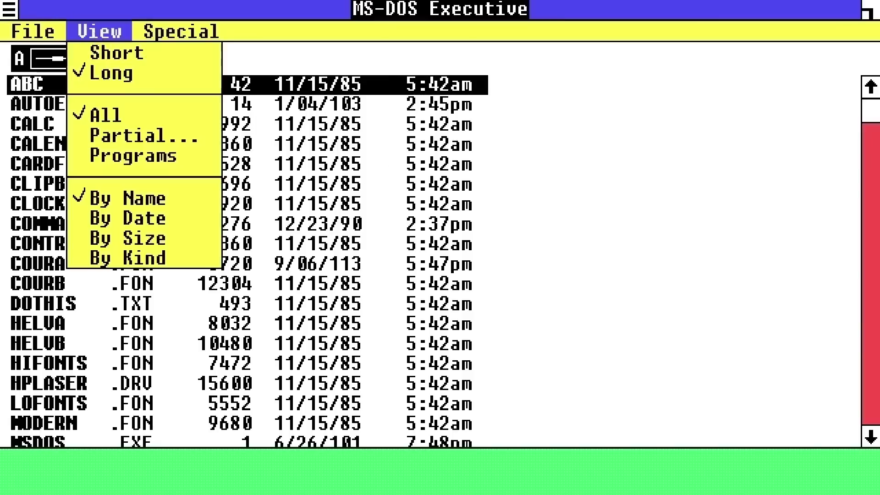
click(107, 58)
click(177, 33)
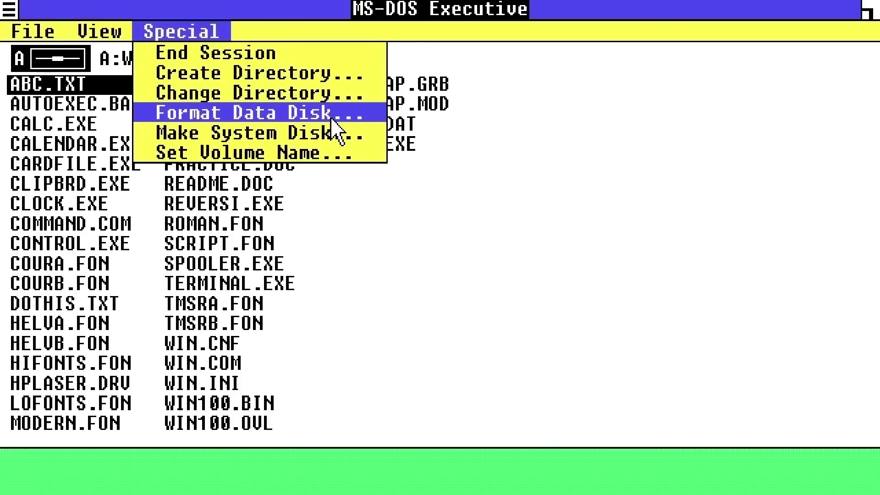
click(435, 245)
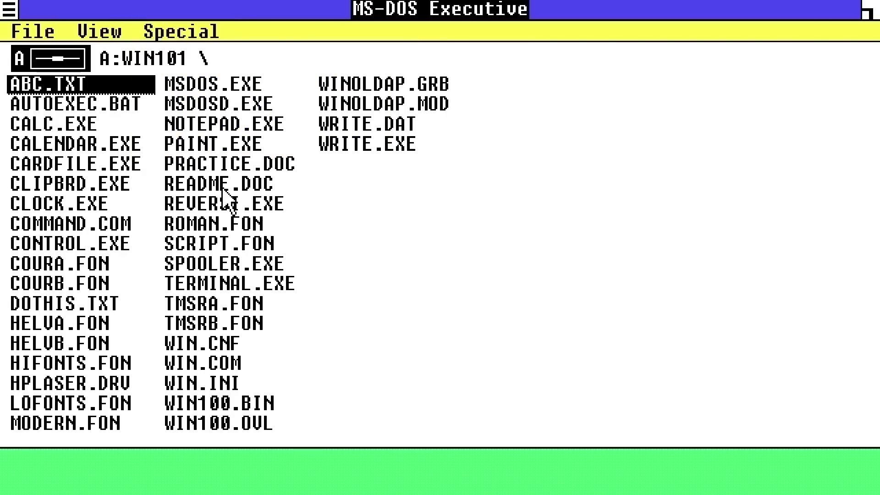
Open README.DOC in Write, view the About Write version box, and close it
click(197, 184)
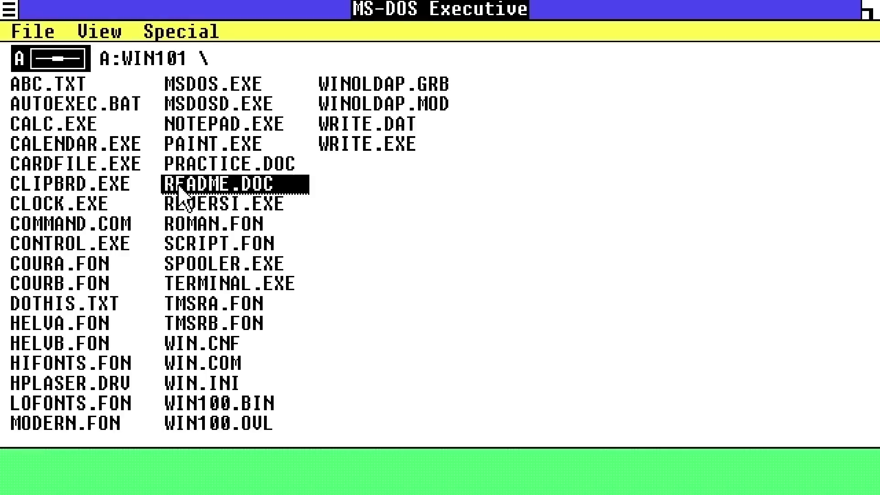
double_click(171, 189)
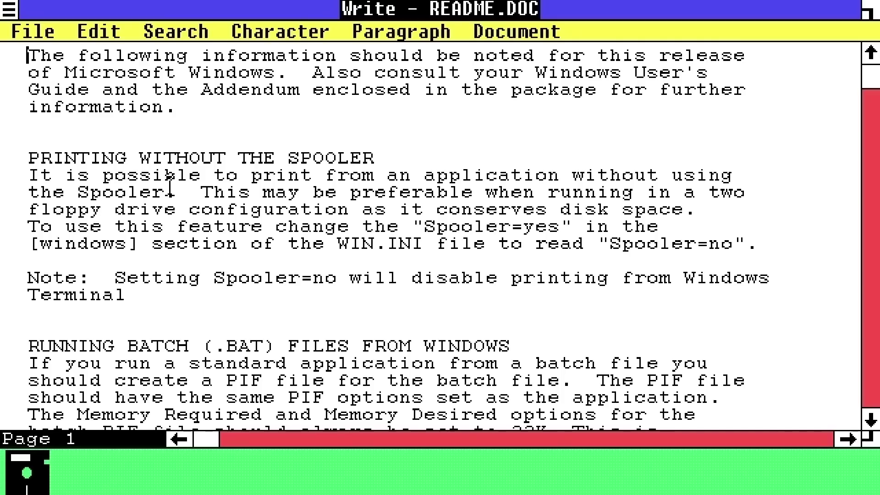
click(10, 10)
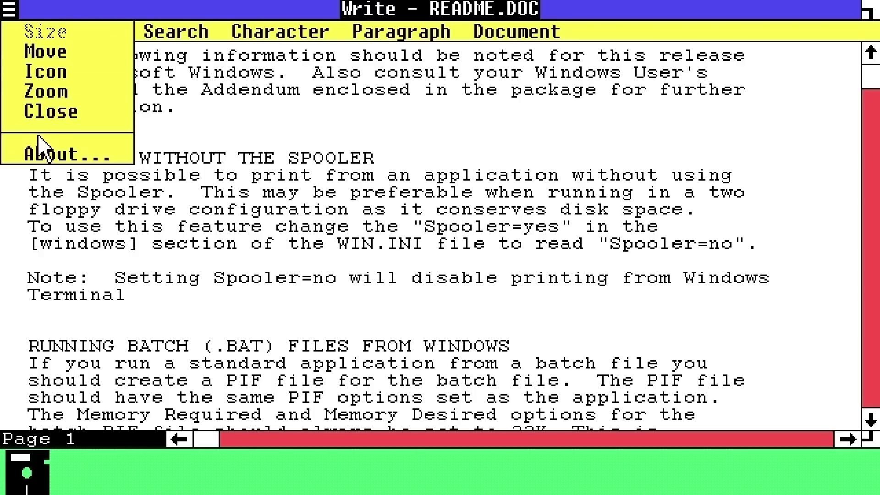
click(36, 155)
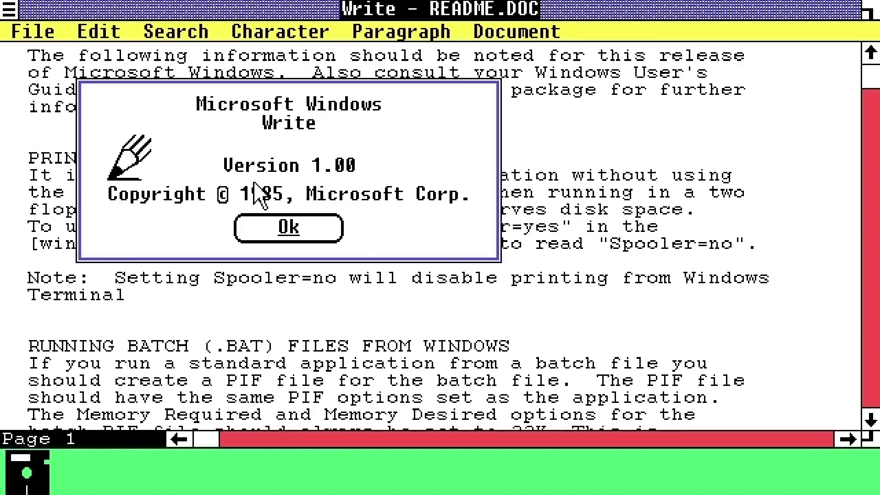
click(281, 228)
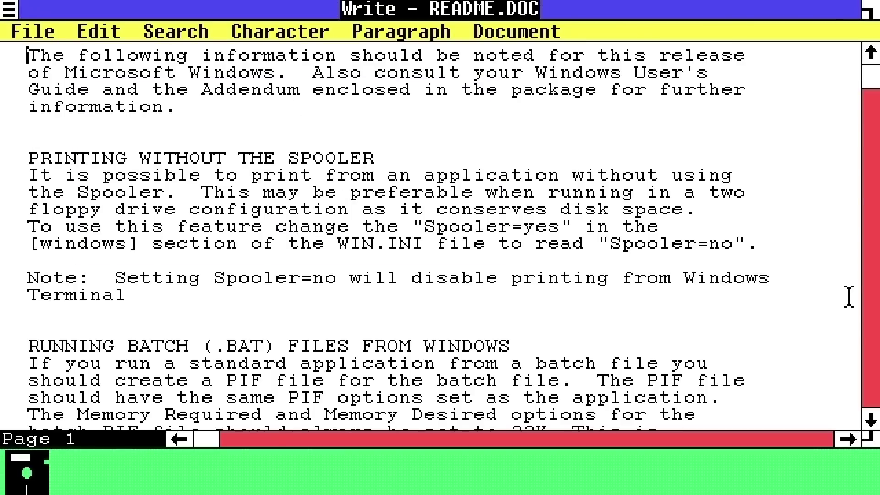
Scroll README.DOC down to the CHKDSK section, browse the menus, and click back in the text
click(870, 420)
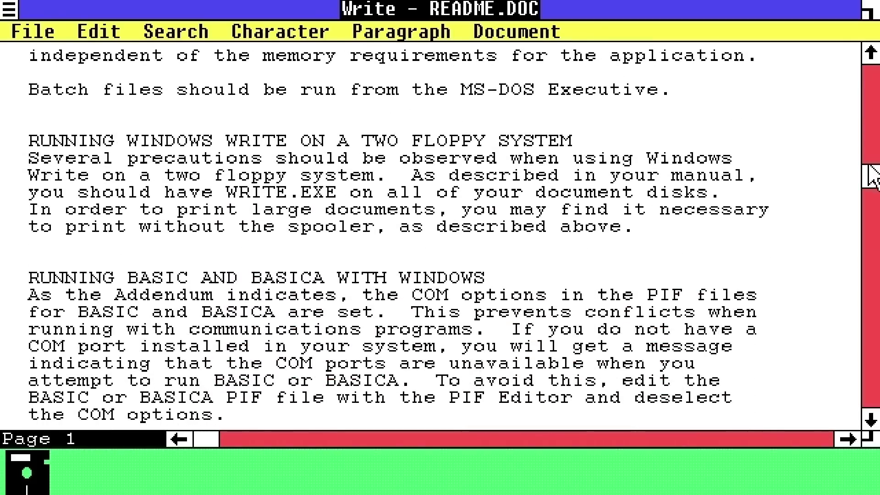
drag(870, 178, 870, 271)
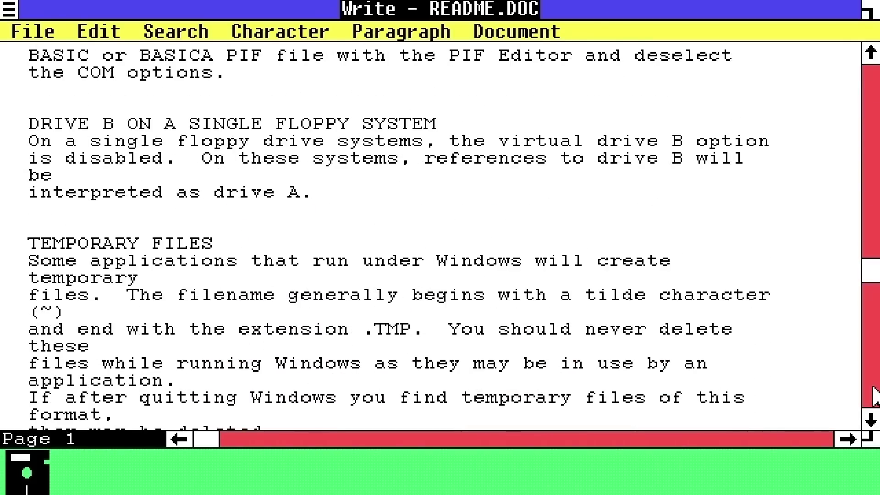
click(870, 420)
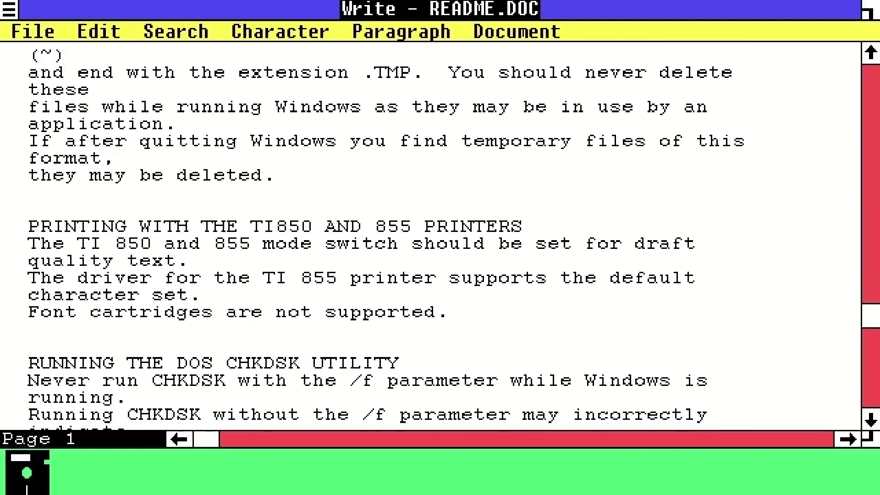
click(7, 32)
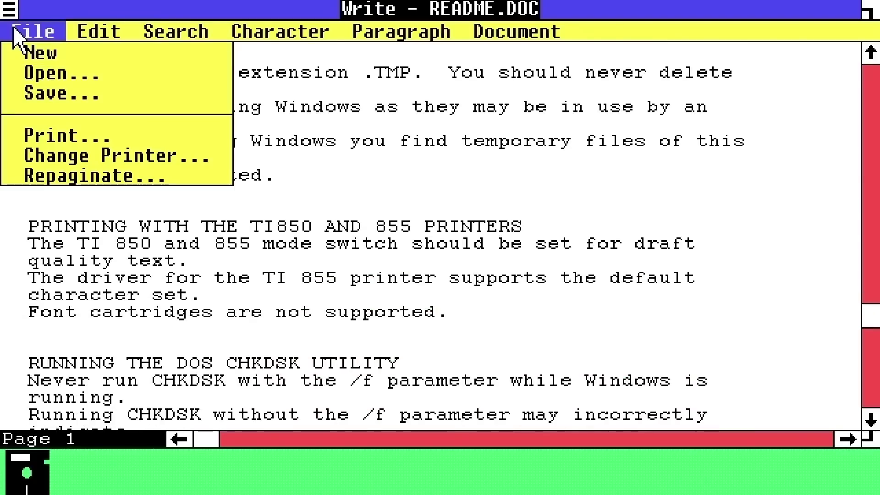
mouse_move(113, 39)
drag(113, 39, 369, 34)
click(720, 380)
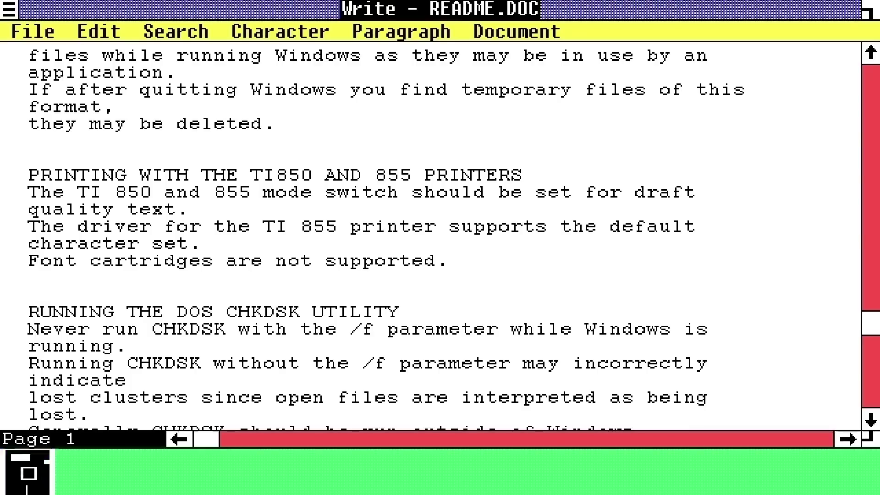
Bring up the MS-DOS Executive, enlarge it, minimize and restore it, then shrink Write to an icon
double_click(28, 472)
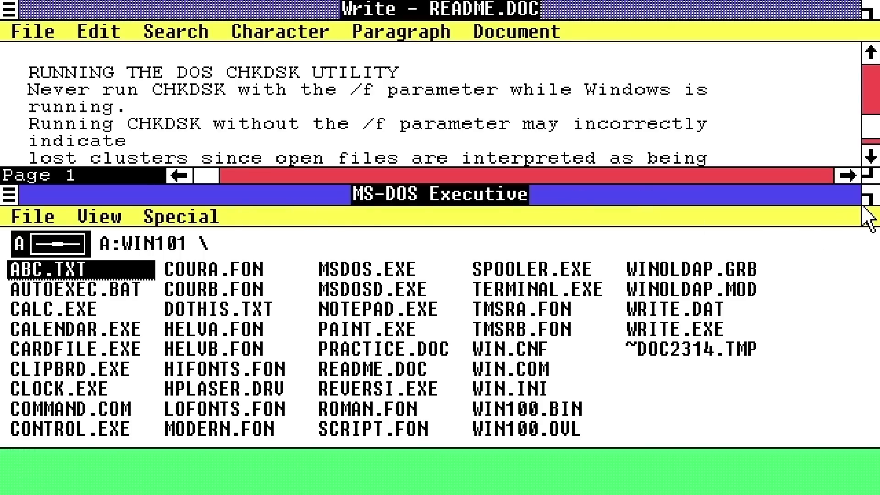
drag(871, 202, 870, 99)
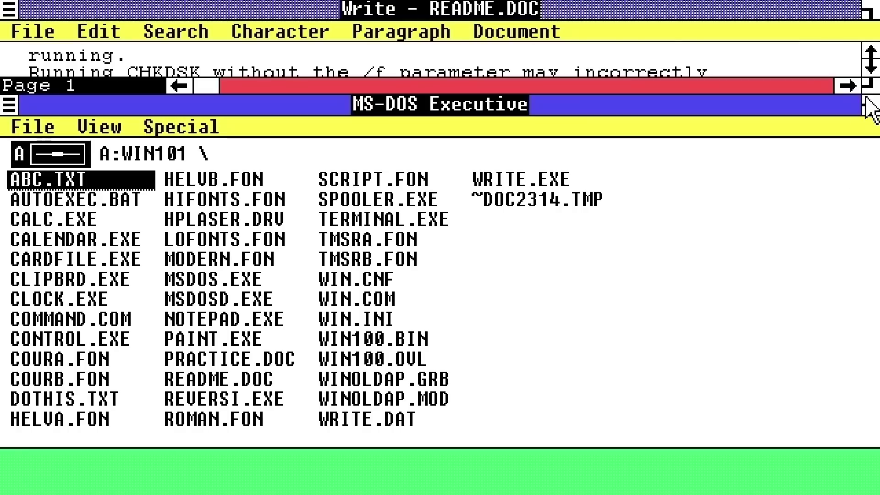
key(alt+F9)
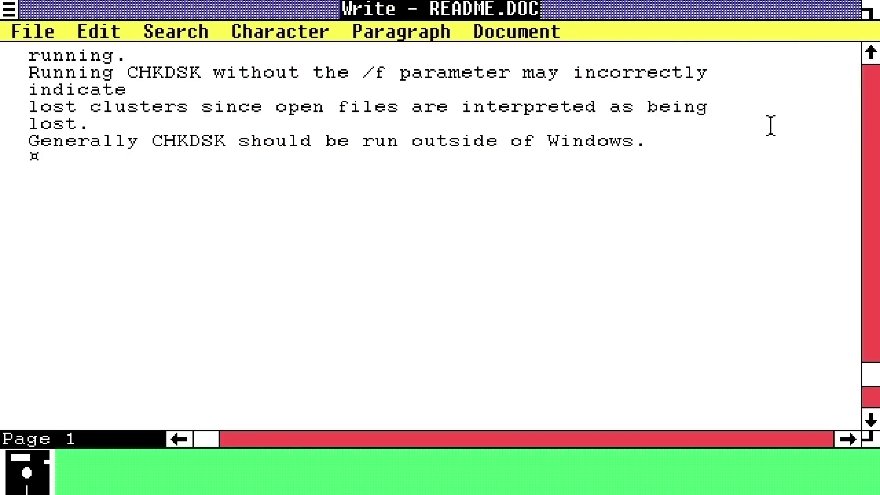
double_click(39, 456)
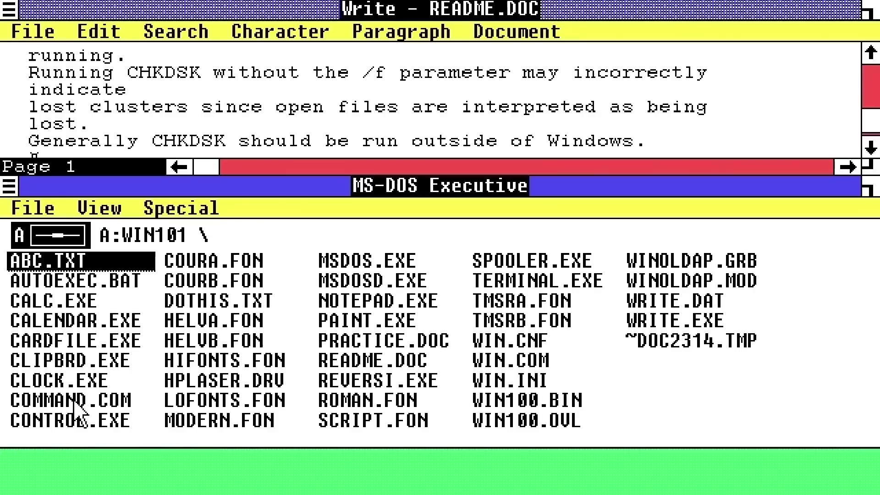
key(alt+F9)
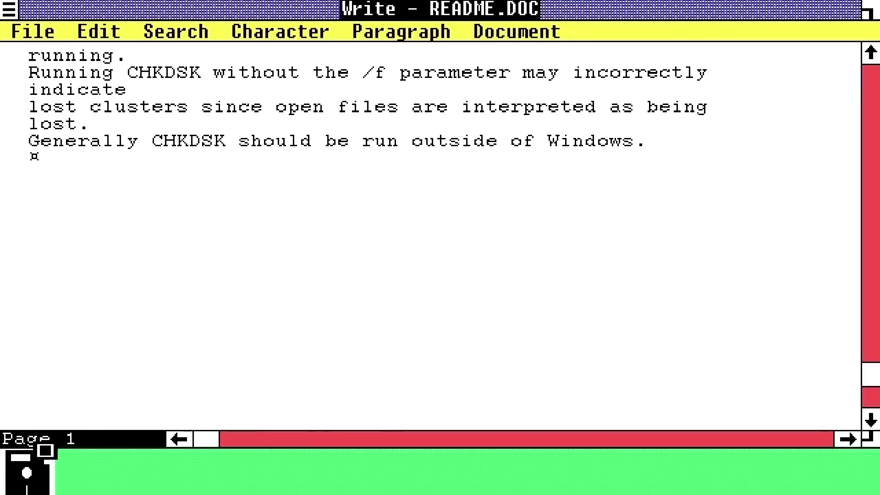
double_click(27, 470)
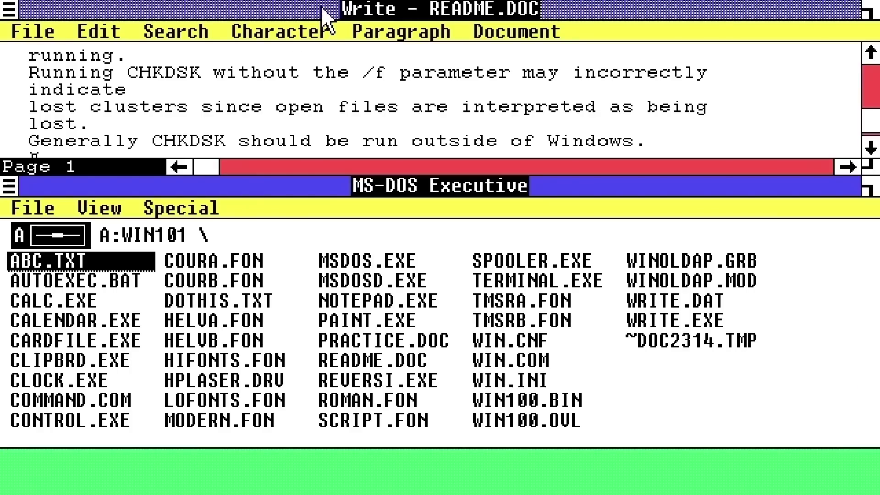
key(alt+F9)
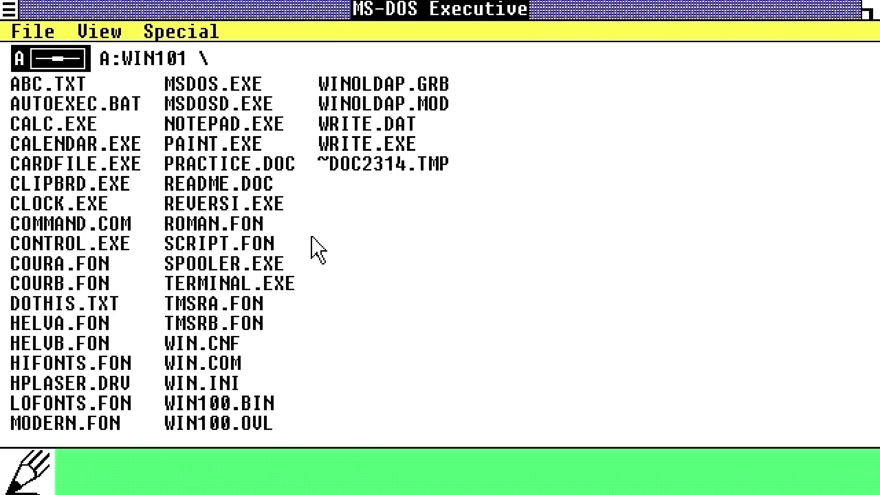
click(43, 462)
Start the Calculator from CALC.EXE and Calendar from CALENDAR.EXE
double_click(46, 123)
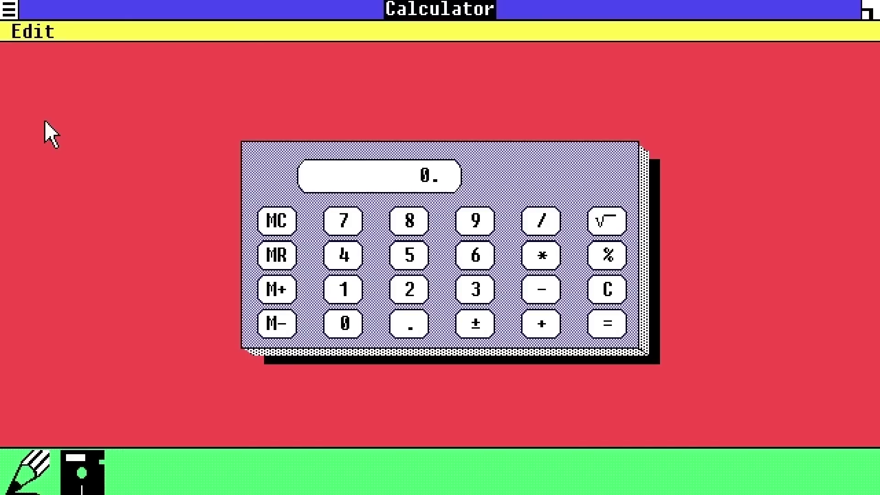
double_click(67, 477)
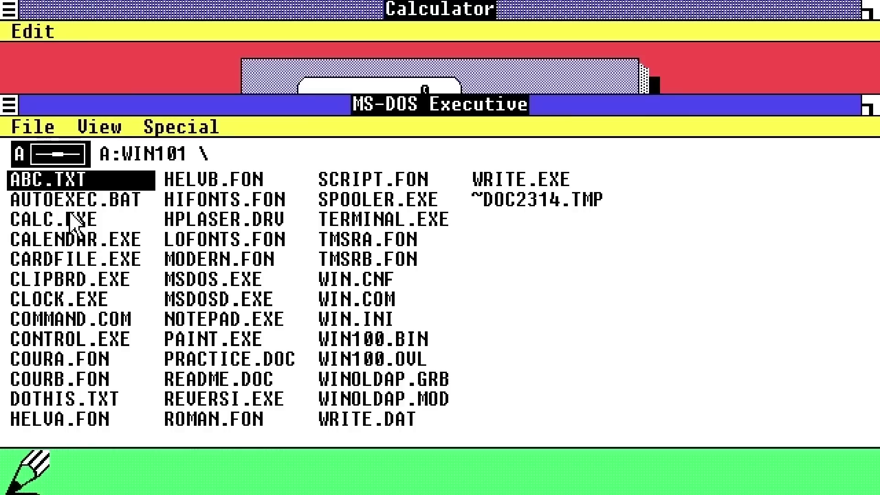
double_click(73, 239)
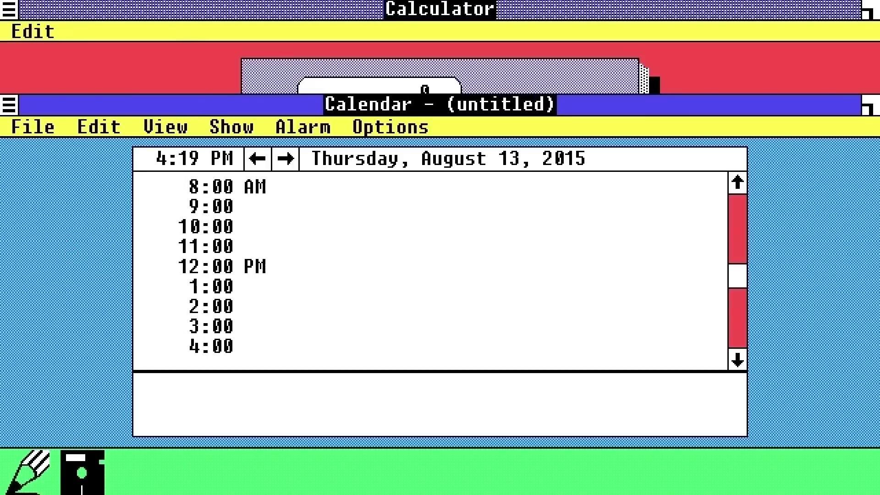
Restore Write and the Executive, shrink Write back to an icon, and maximize Calendar
double_click(29, 469)
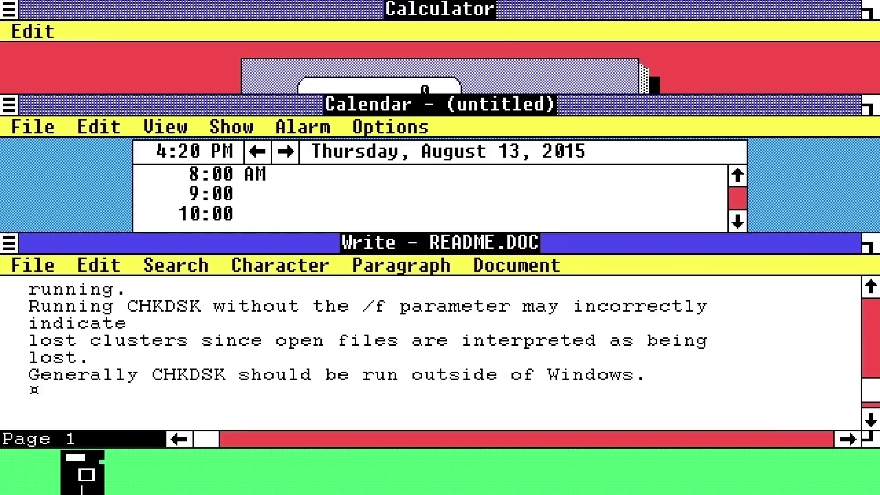
double_click(83, 472)
click(240, 245)
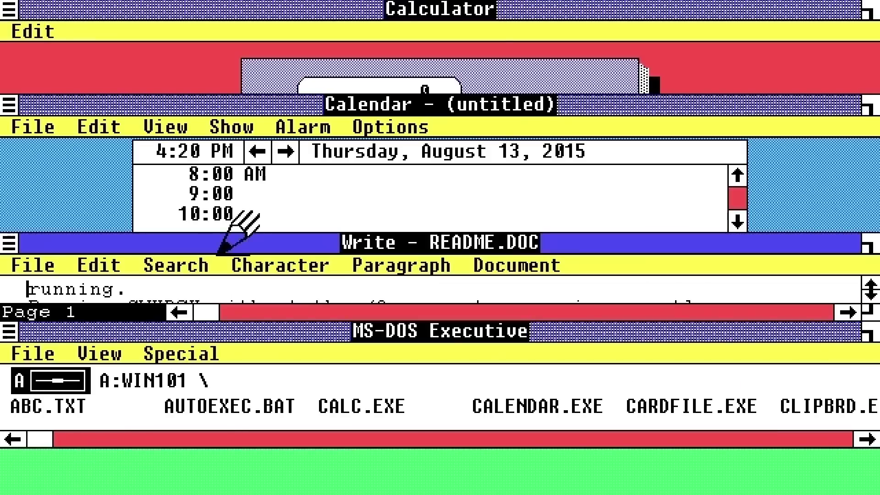
key(alt+space)
key(i)
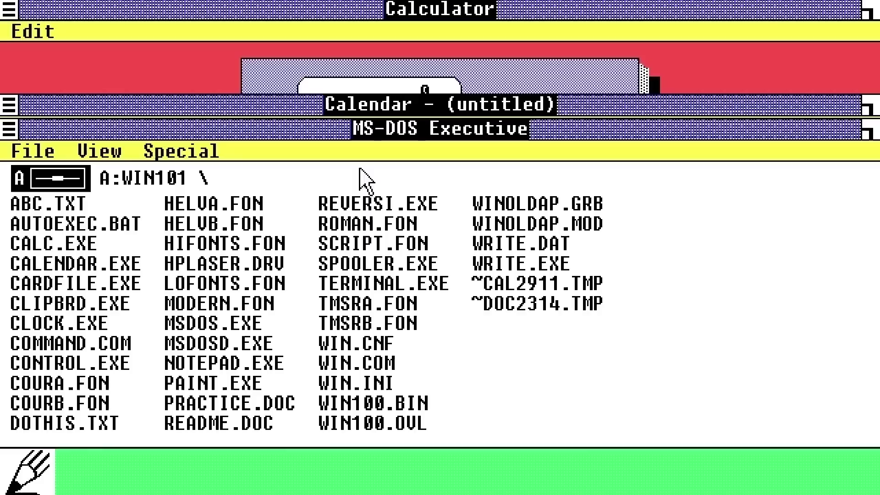
click(867, 109)
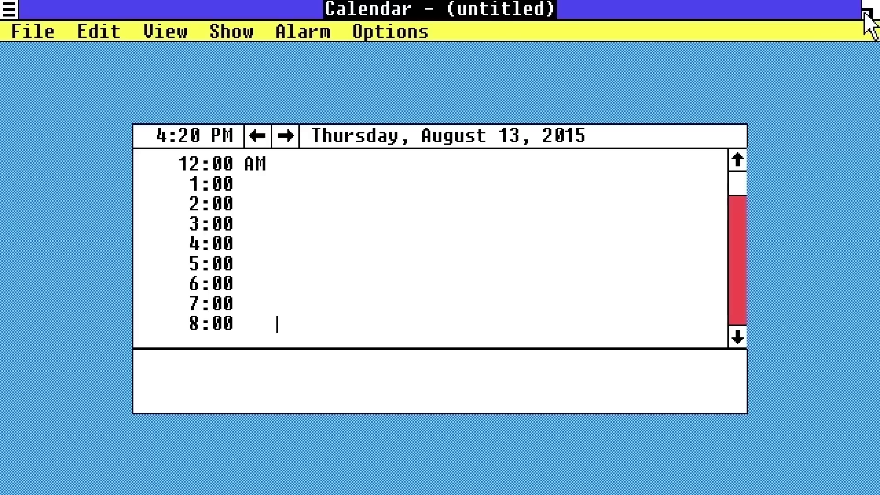
Enter a 2:00 meeting, 3:00 Late lunch and 5:00 Upgrade to Windows 10, then choose File > Save
click(243, 205)
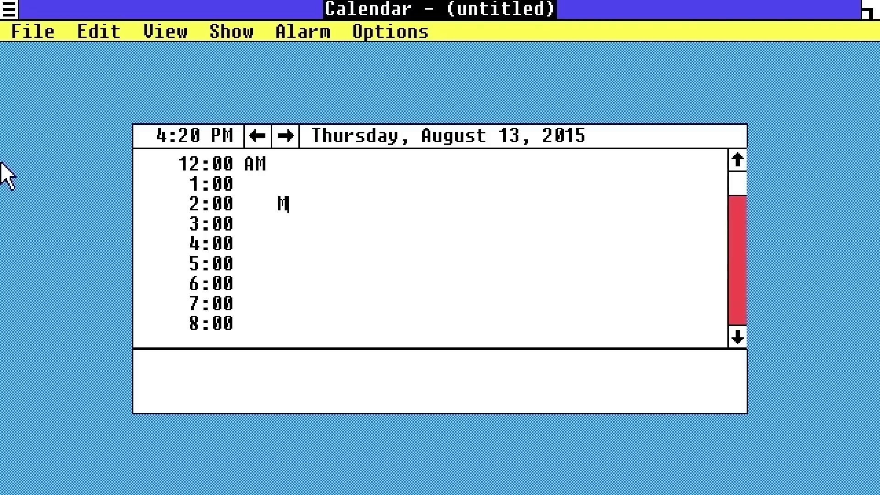
text(Meeting with G)
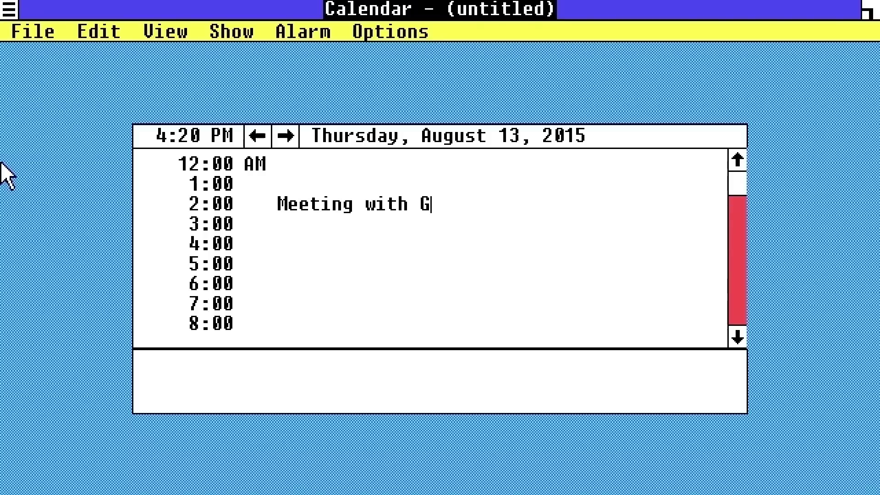
text(-Man)
key(Return)
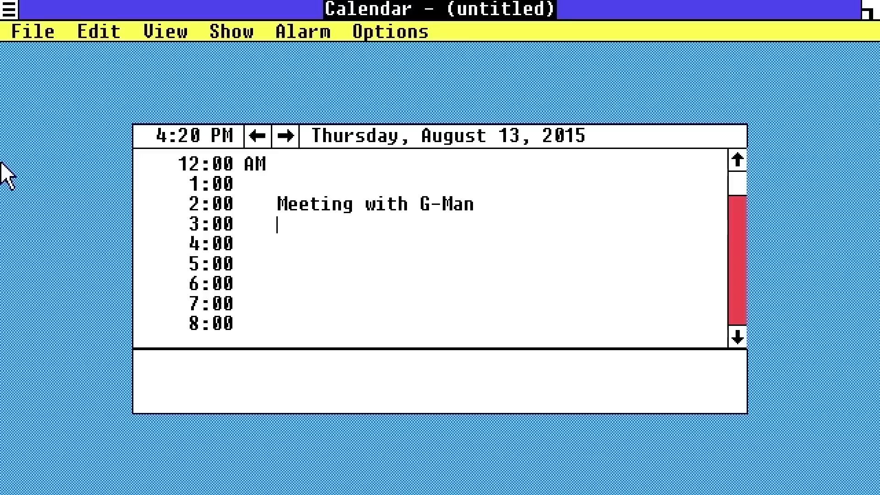
text(Late lunch)
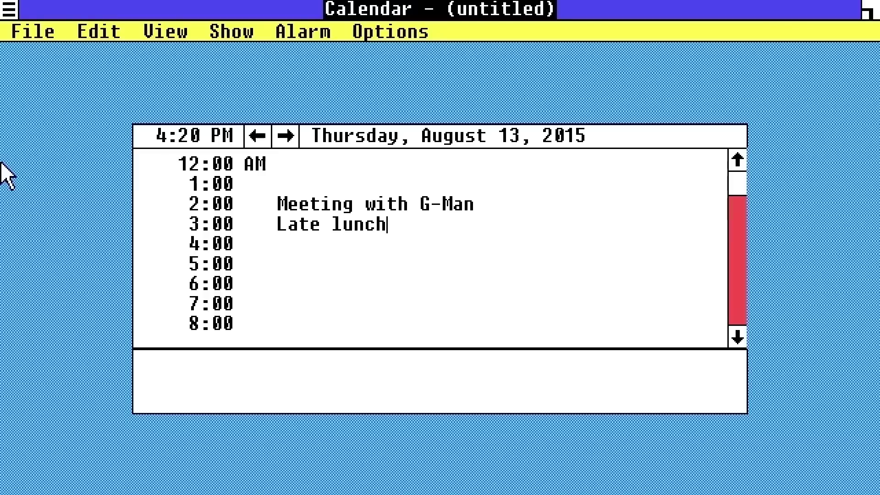
text(Upgrade to Windows 10)
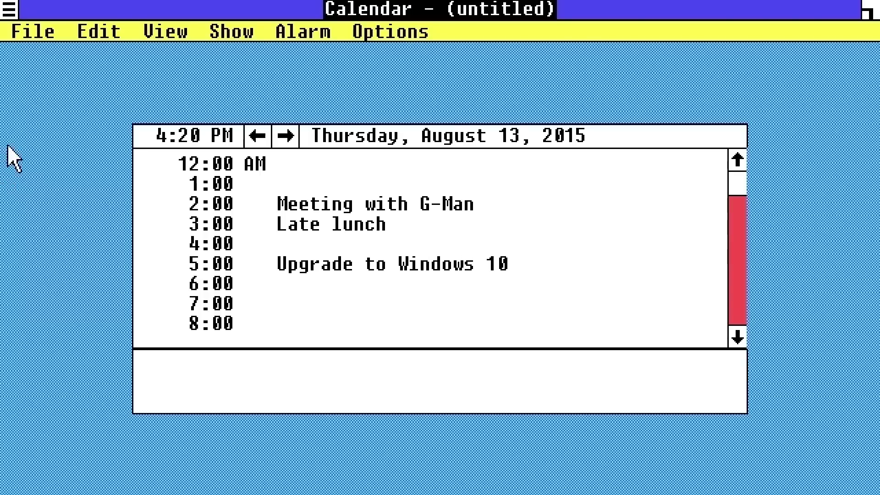
click(20, 33)
click(35, 94)
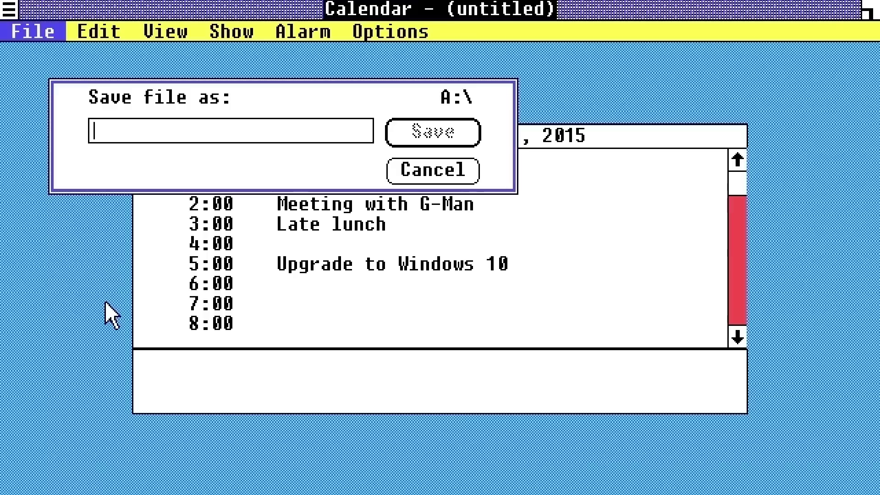
Save the calendar as MyCal, producing MYCAL.CAL in the file list
text(MyCal)
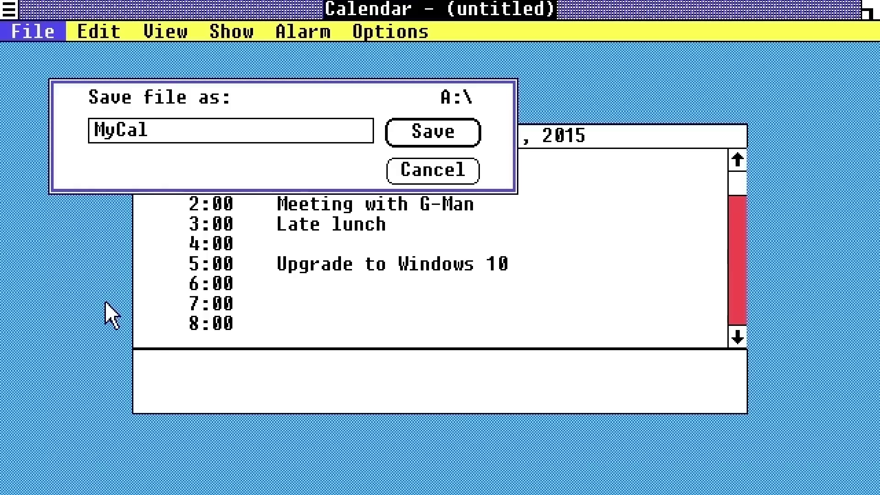
click(448, 138)
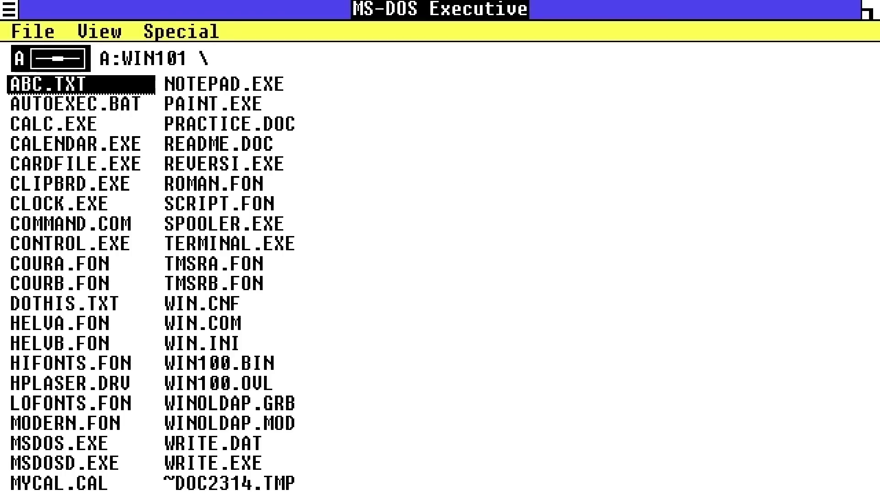
Reopen MYCAL.CAL in Calendar, scroll the day to check the three appointments, then close it
click(75, 484)
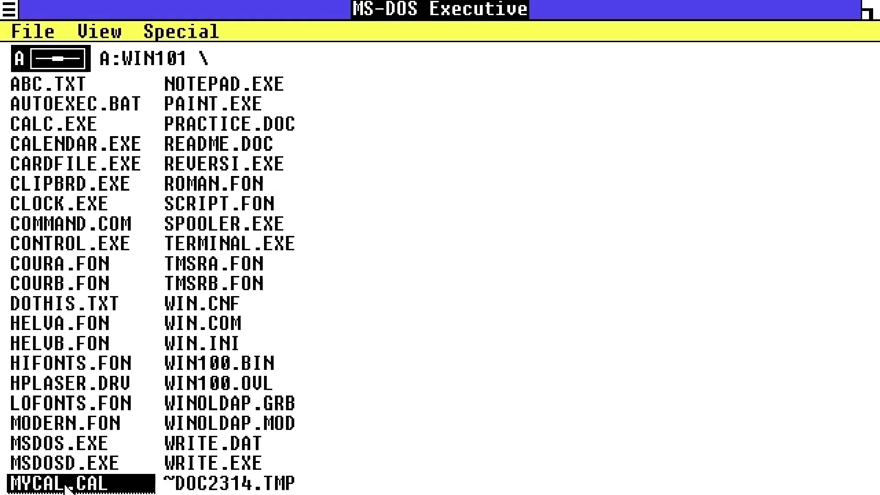
double_click(66, 485)
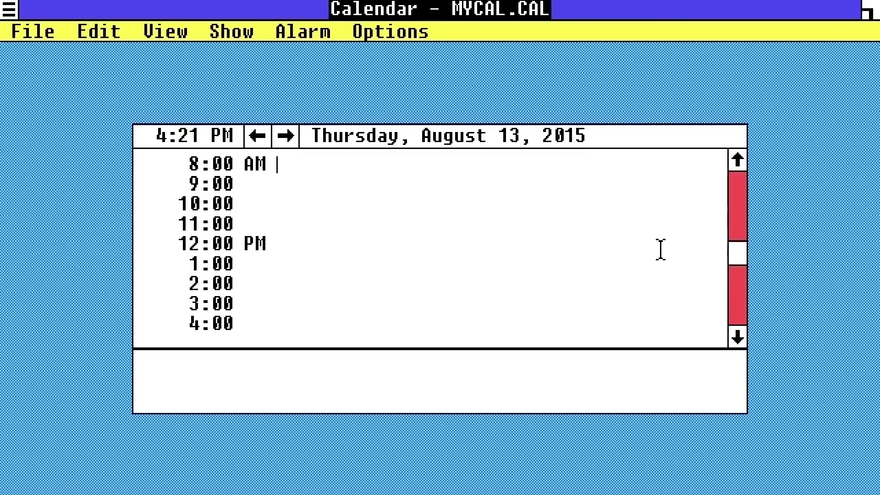
click(737, 338)
click(737, 337)
click(737, 337)
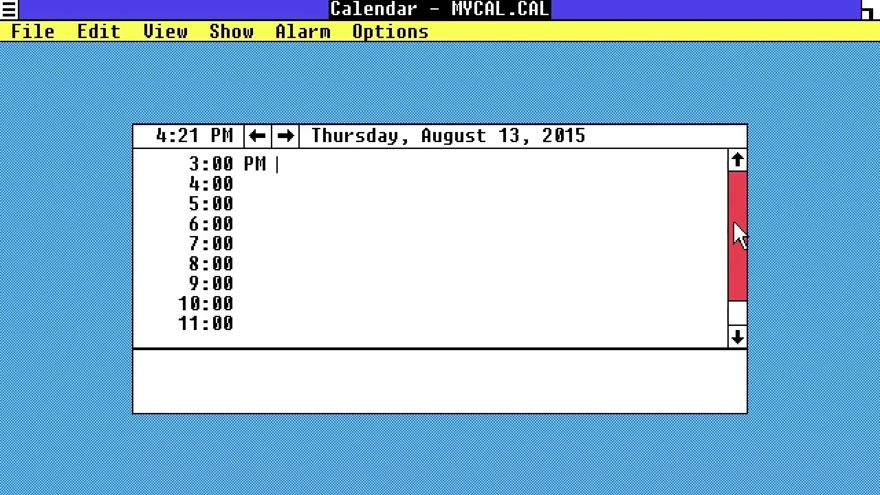
click(736, 161)
click(735, 169)
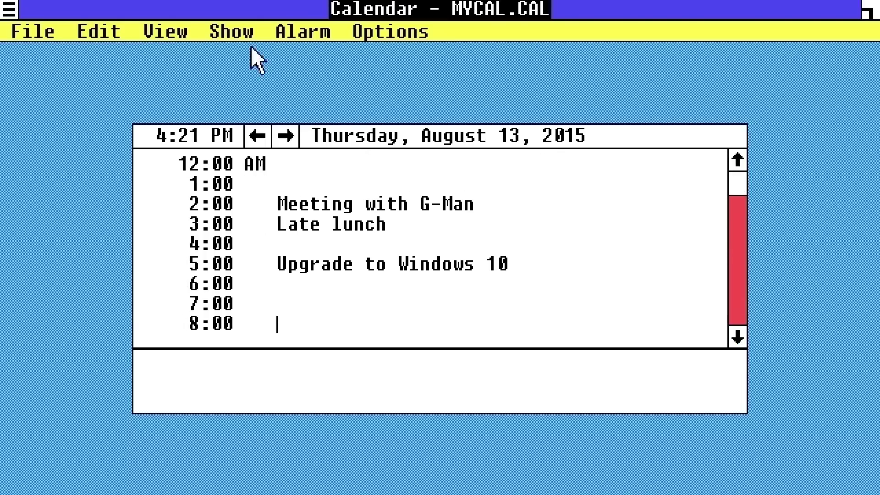
double_click(8, 9)
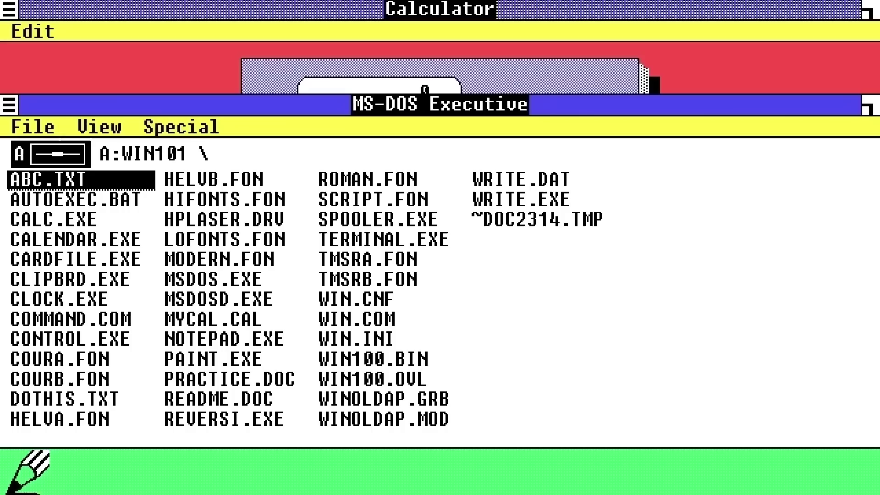
Launch Write and type 'Lorem ipsum dolor sit amet' followed by the drama-school thesis paragraph
double_click(83, 474)
double_click(515, 200)
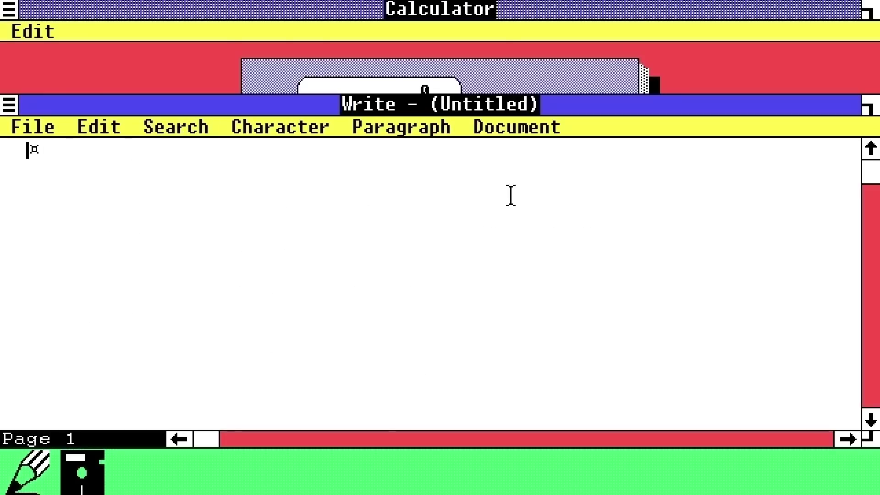
text(Lorem ipsum )
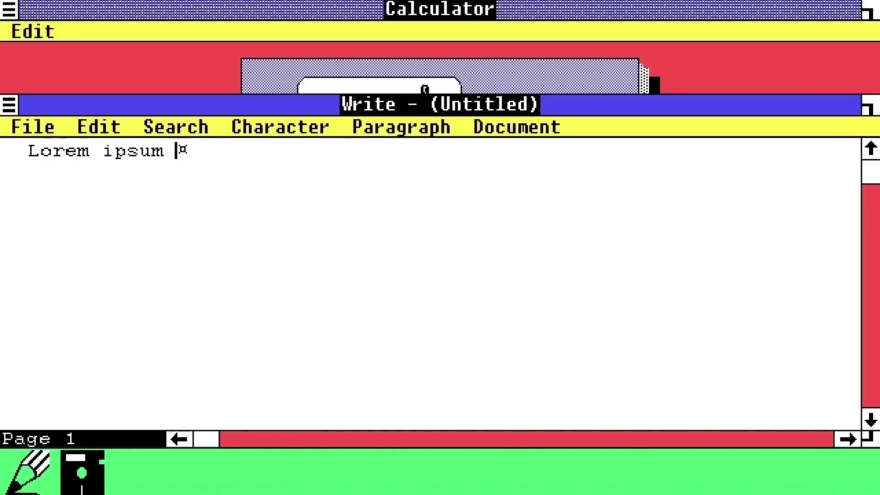
text(dolor sit amet)
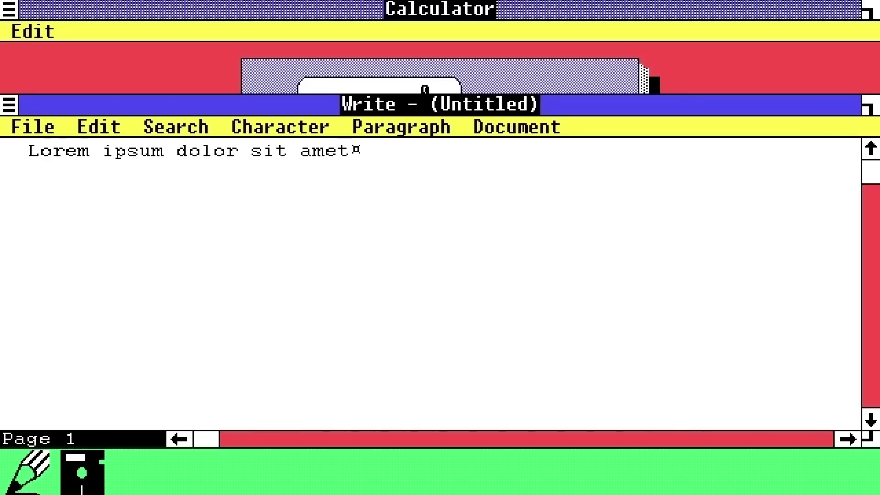
text(This is )
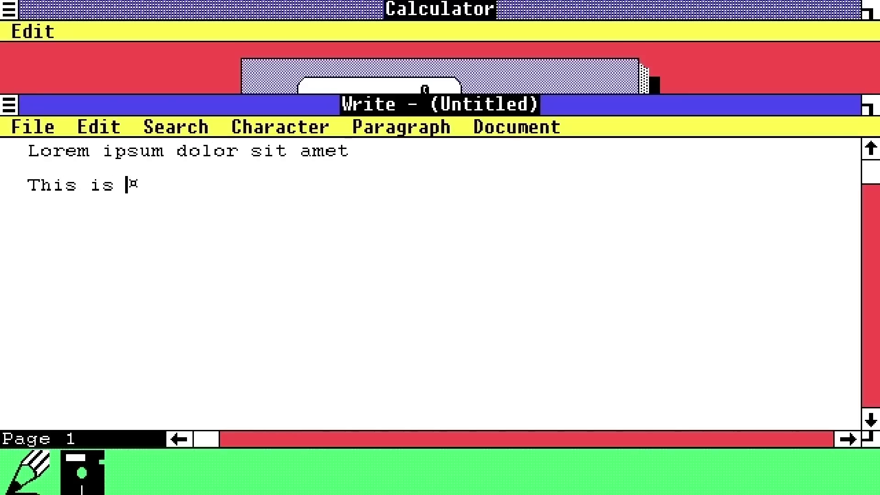
text(my thesis for colle)
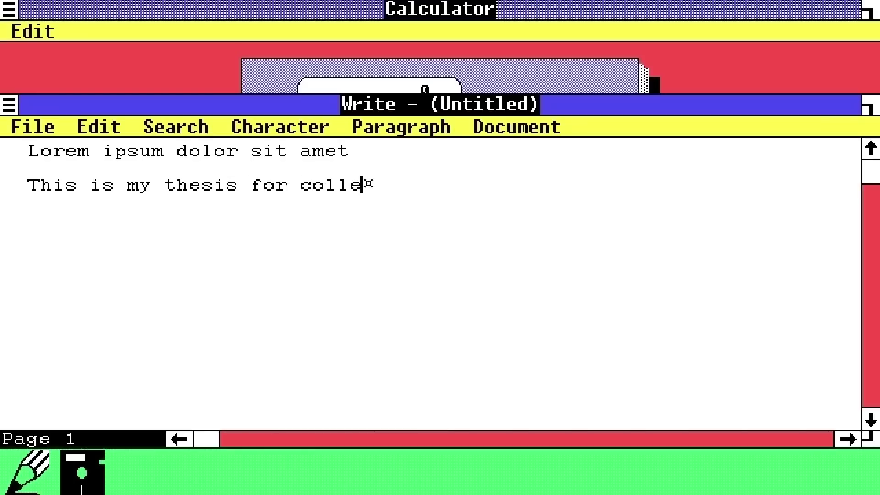
text(ge. If I don't ge)
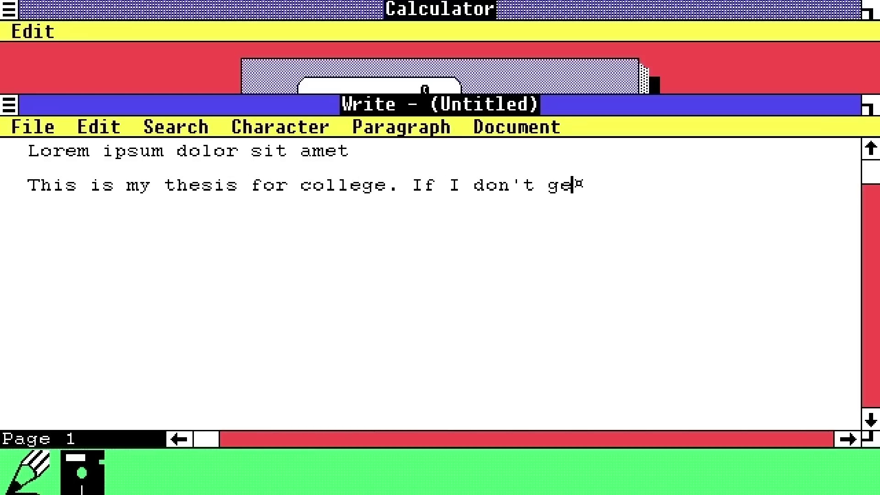
key(BackSpace)
key(BackSpace)
text(t)
key(BackSpace)
text(et this )
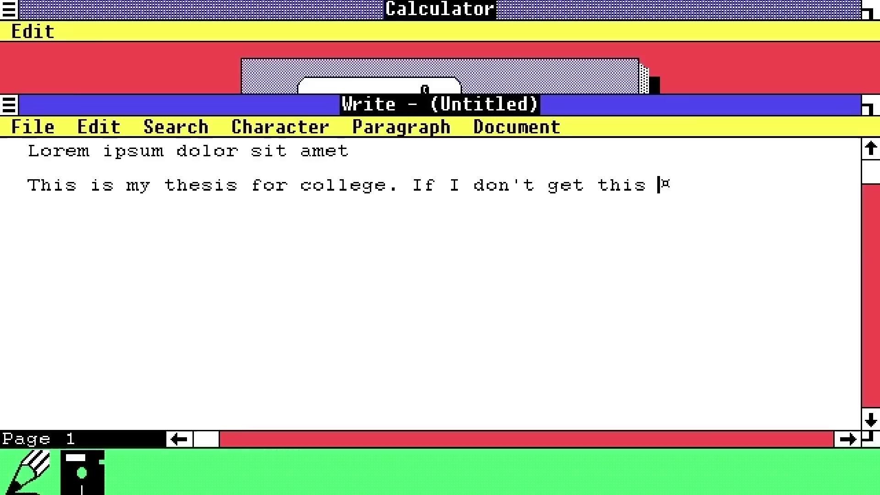
text(right, I am in big tro)
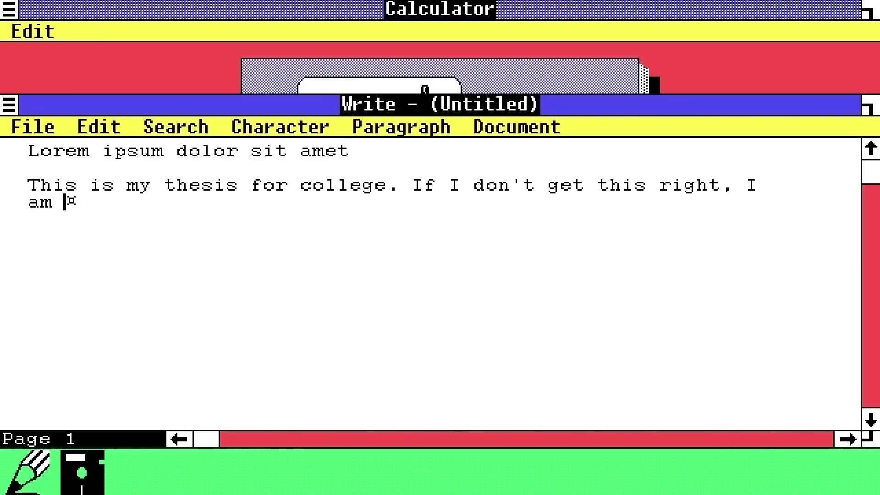
text(uble.)
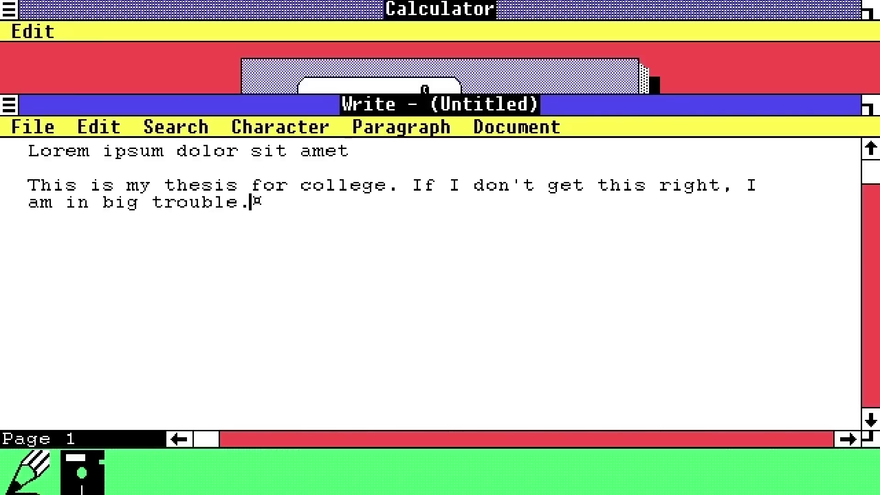
text( I really need to g)
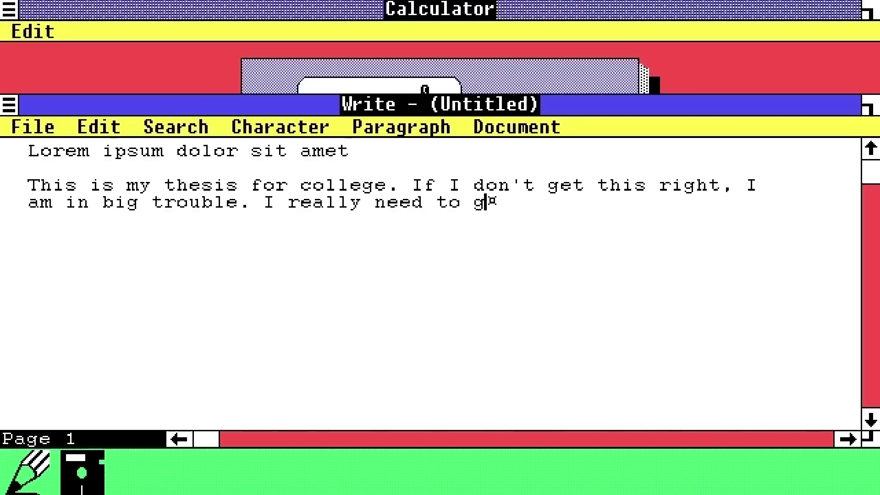
text(raduate from drama)
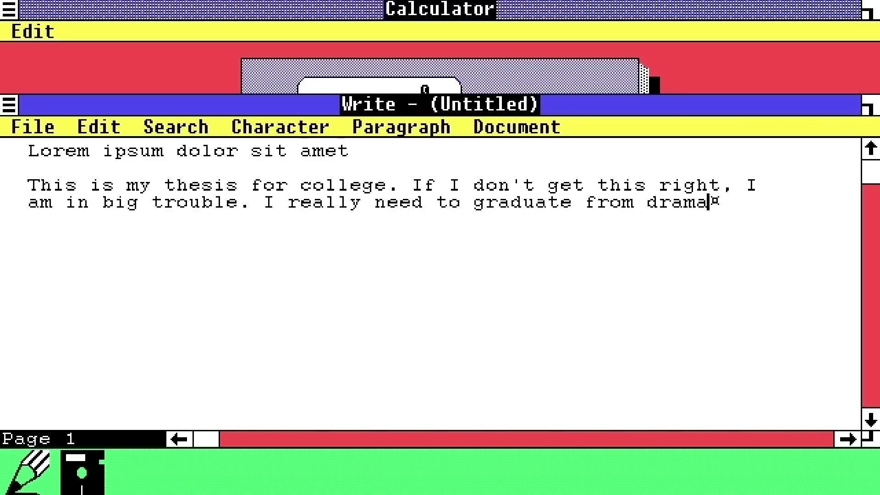
text( school. It's been)
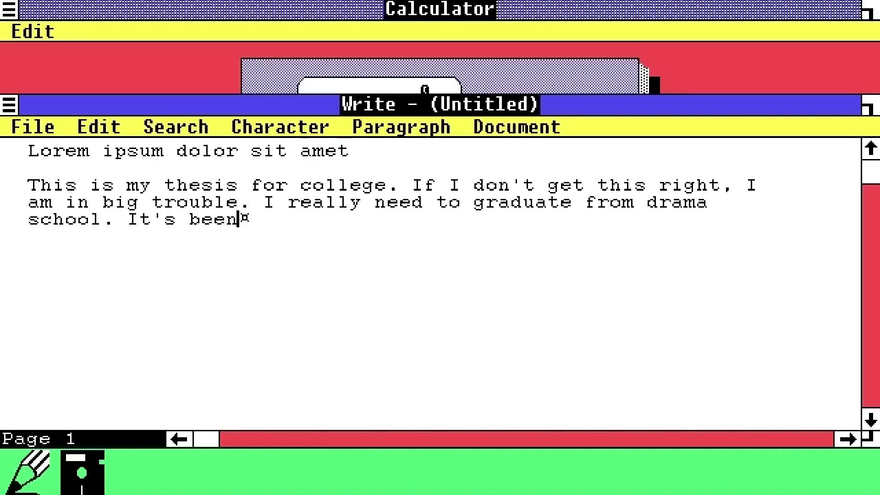
text( eight years!!!)
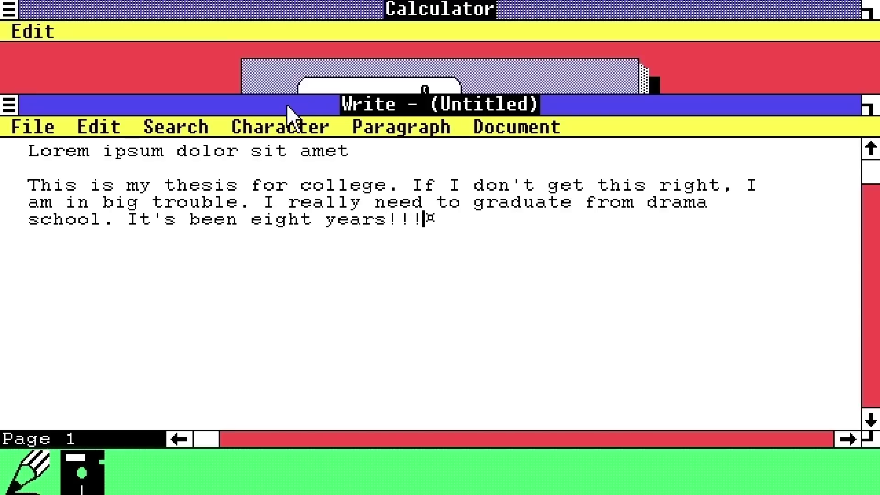
Select 'eight years' in the thesis paragraph and apply Bold from the Character menu
click(290, 127)
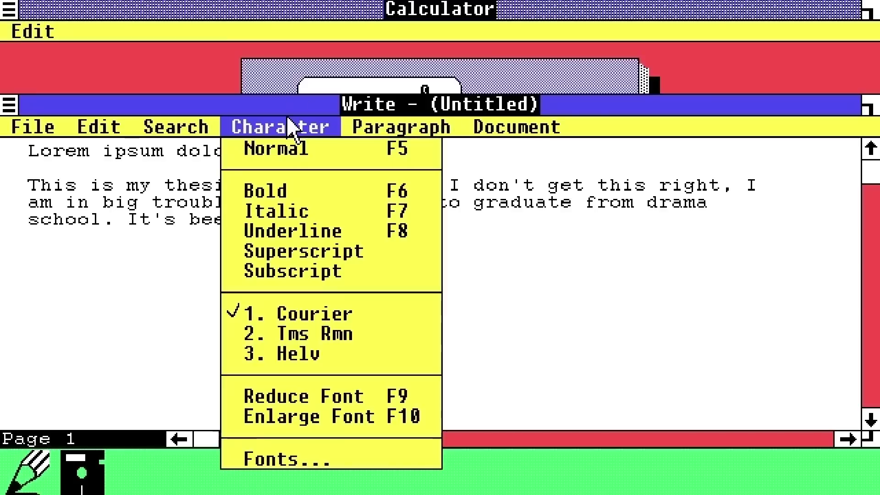
click(289, 126)
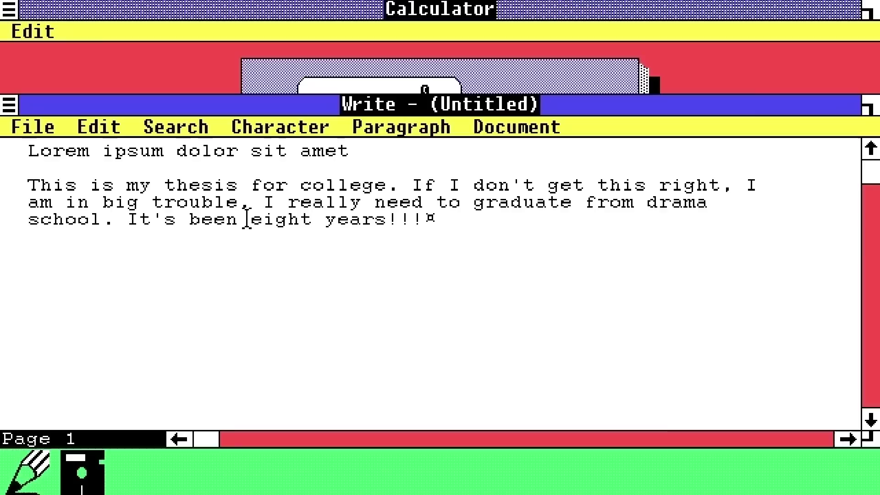
drag(250, 219, 395, 222)
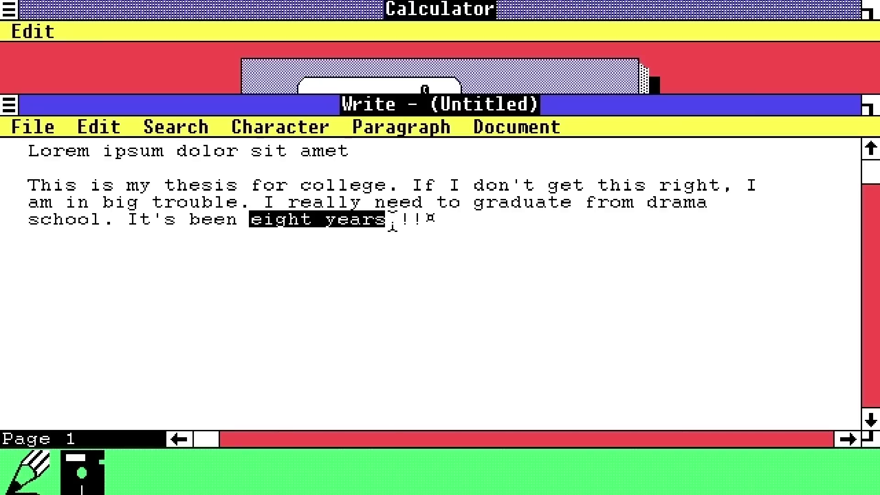
click(281, 128)
click(282, 188)
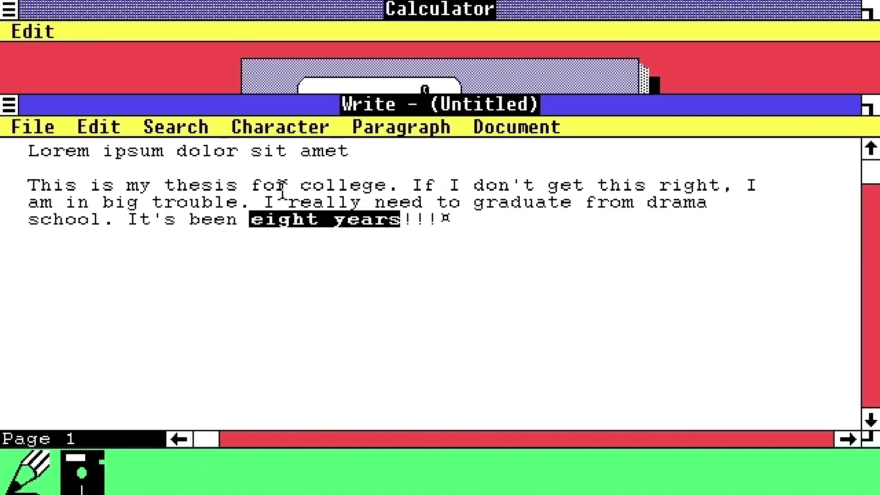
click(446, 242)
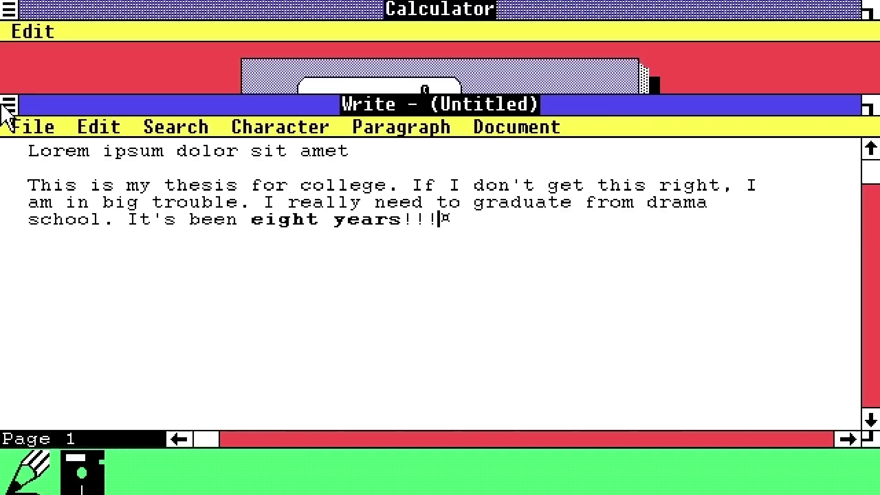
click(37, 130)
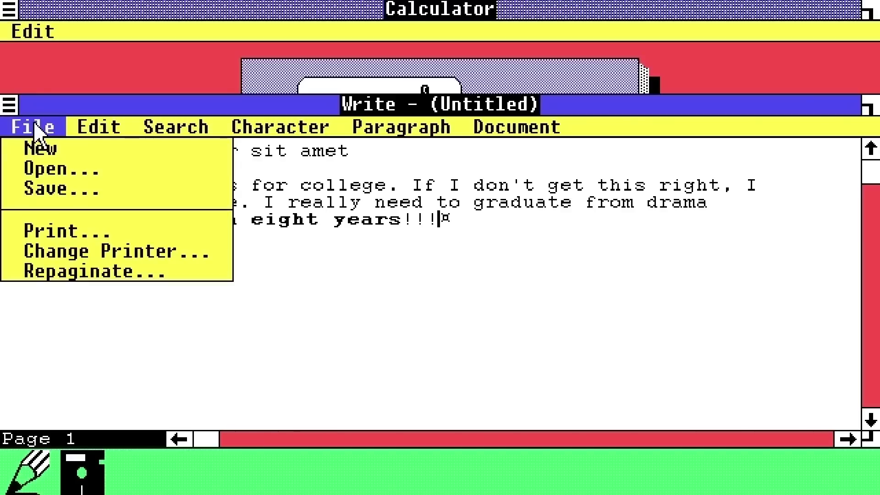
Save the Write document under the name Thesis (THESIS.DOC)
click(40, 188)
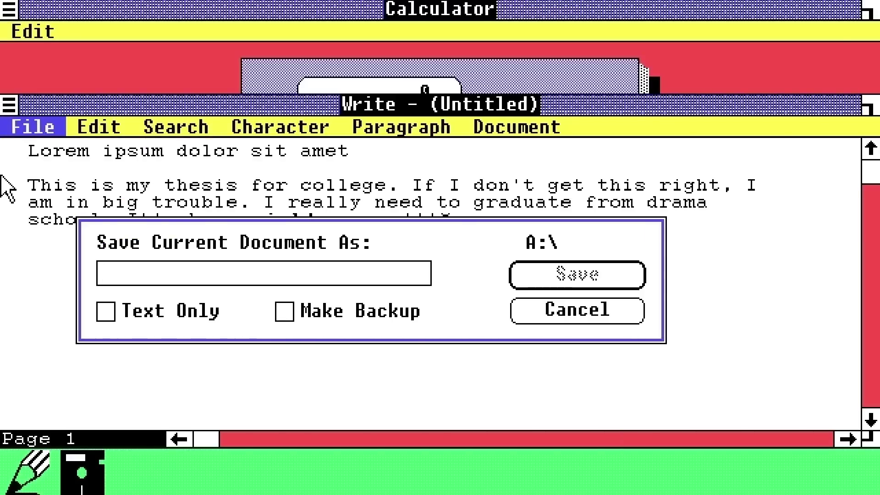
text(Thesis)
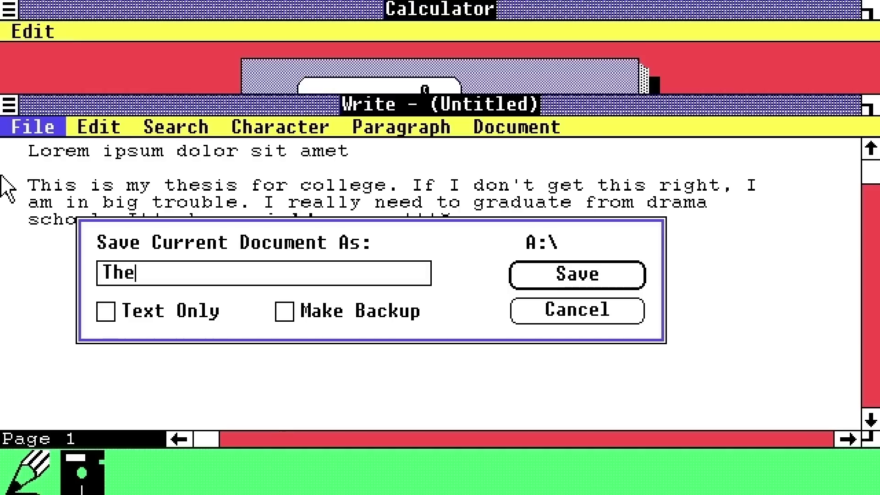
click(587, 280)
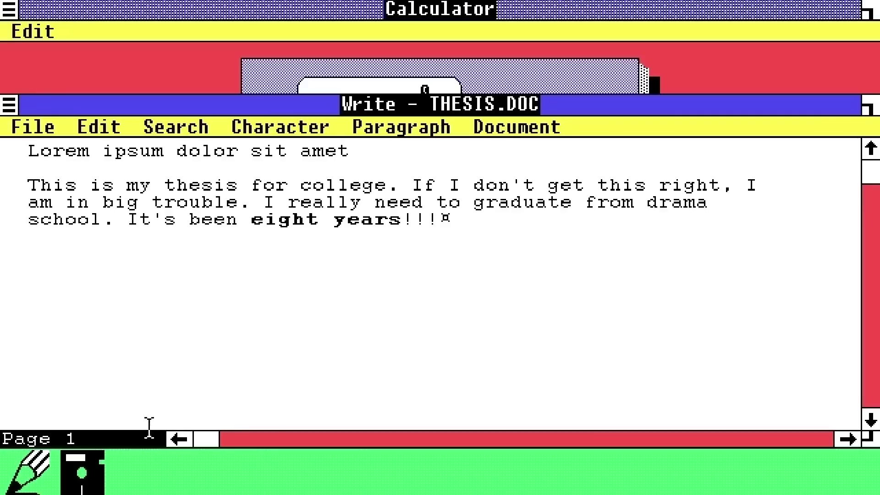
Bring back the MS-DOS Executive list and select THESIS.DOC in it
double_click(82, 472)
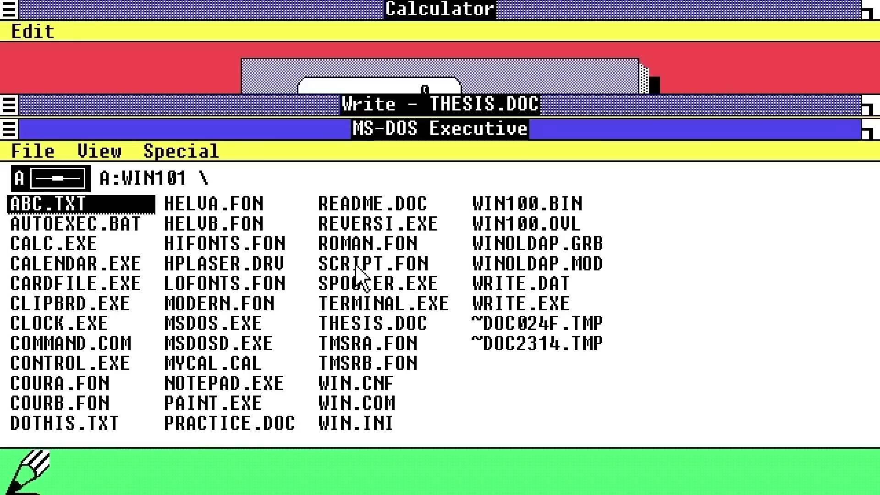
click(356, 324)
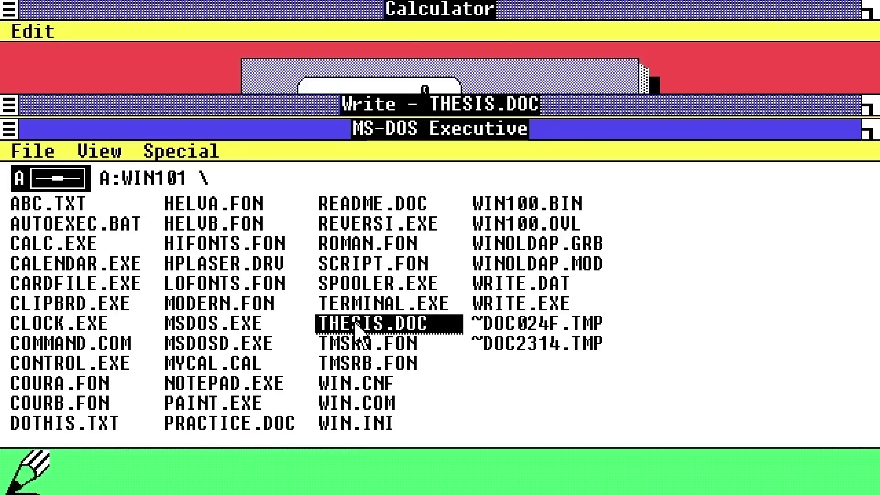
double_click(355, 327)
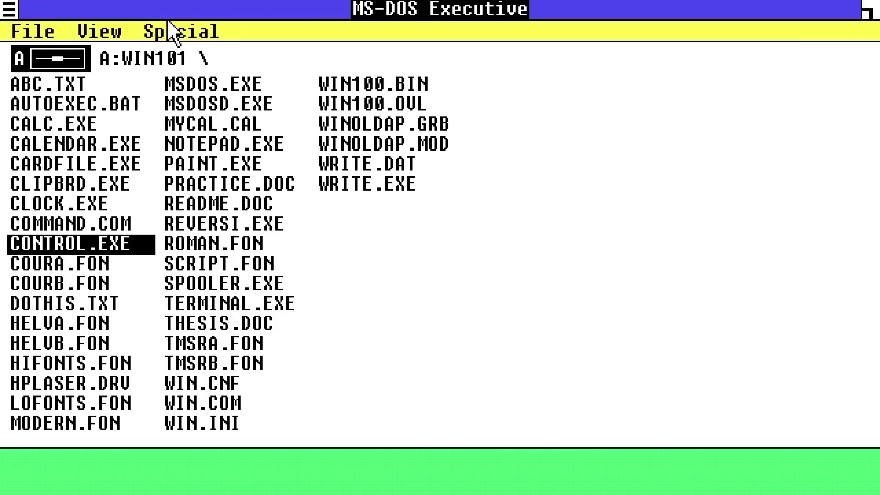
Create a new directory named 12345678 in WIN101
drag(169, 32, 169, 81)
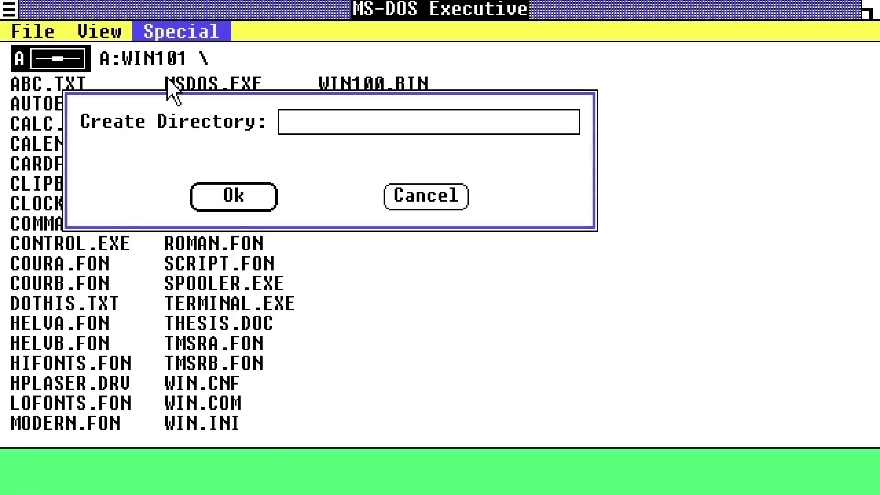
text(123456789)
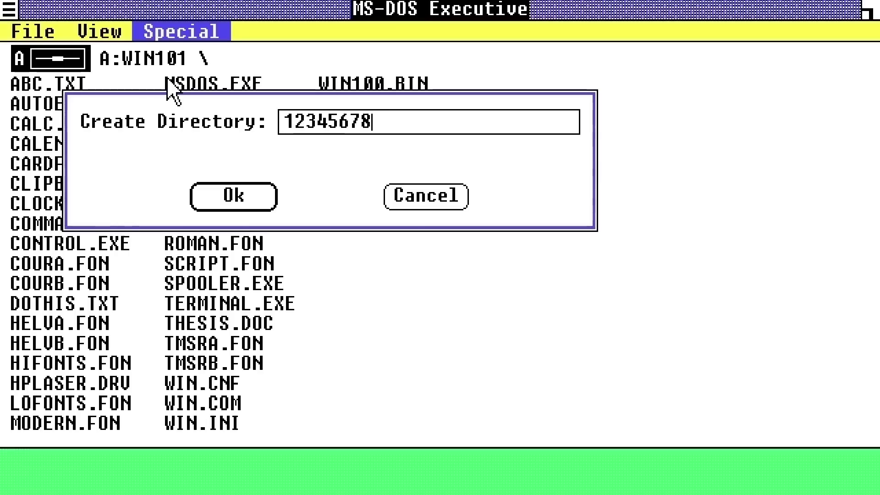
click(214, 196)
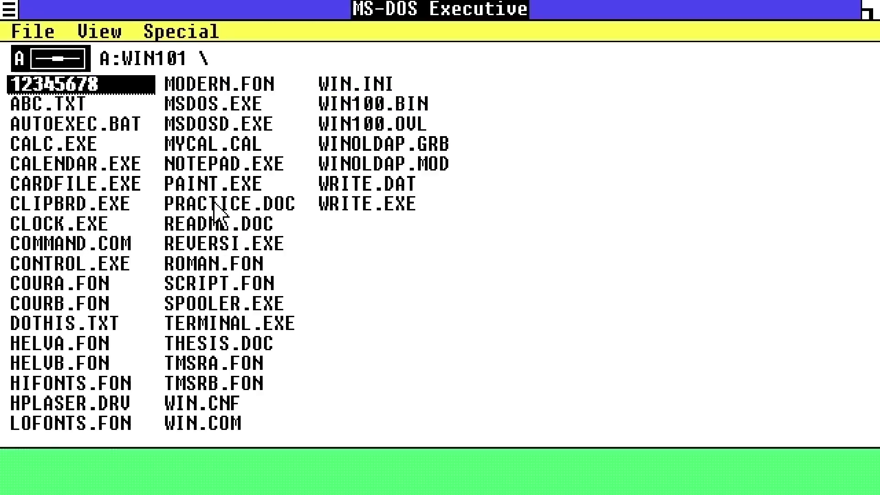
Open the 12345678 directory to confirm it is empty, then go back up to WIN101
click(98, 104)
key(Up)
click(93, 120)
click(94, 85)
double_click(94, 85)
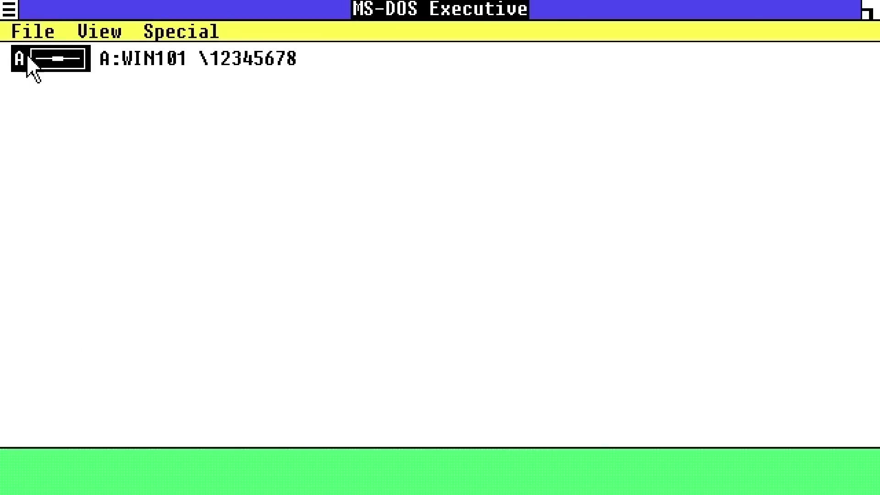
click(144, 65)
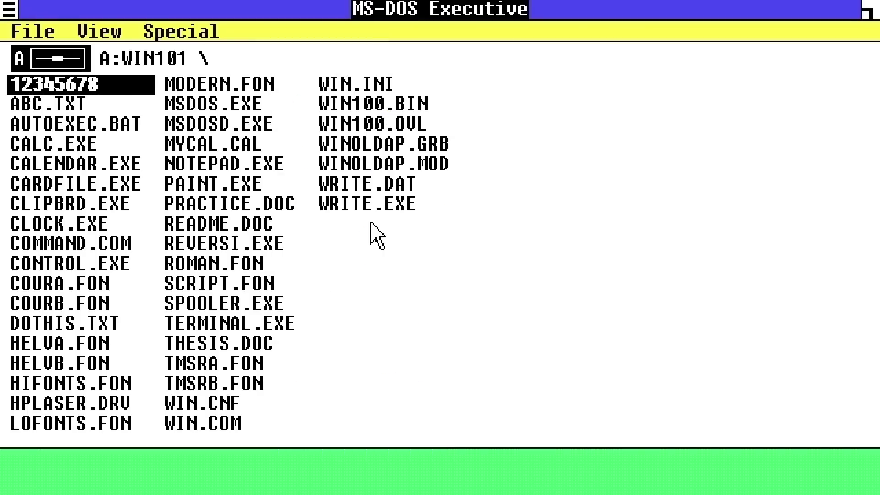
Launch Reversi, choose an opponent skill level, and ask for a hint
double_click(184, 236)
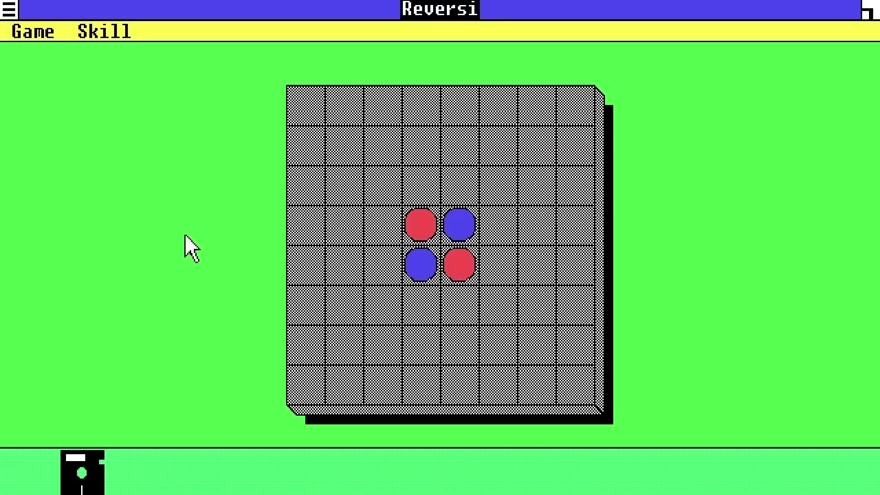
click(110, 30)
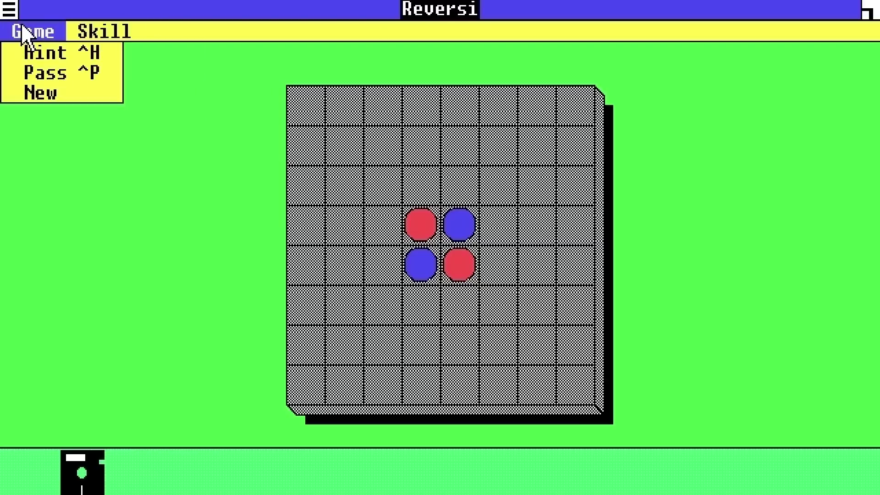
click(117, 94)
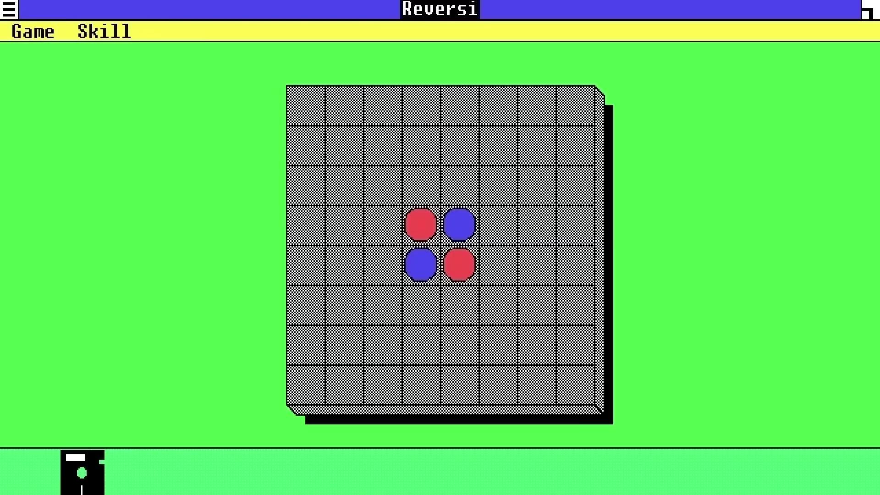
click(32, 37)
click(68, 57)
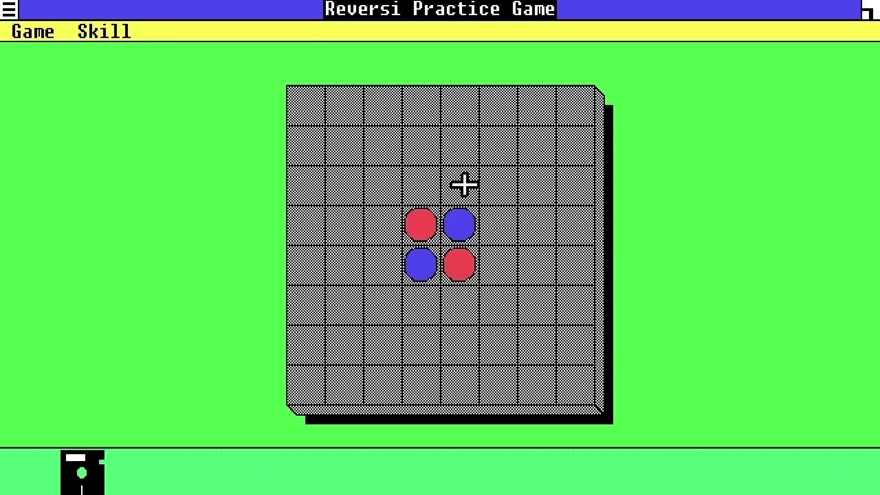
Place several red discs, dismissing the two invalid-move warnings along the way
click(447, 191)
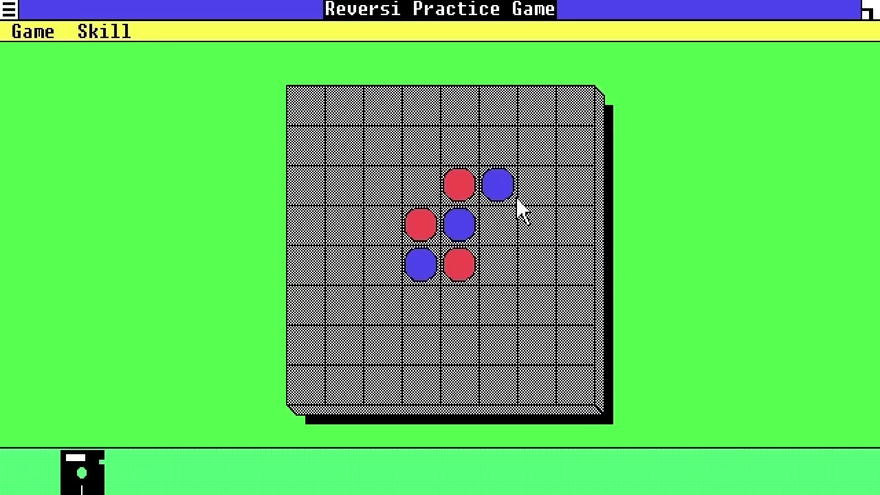
click(508, 226)
click(510, 228)
click(277, 170)
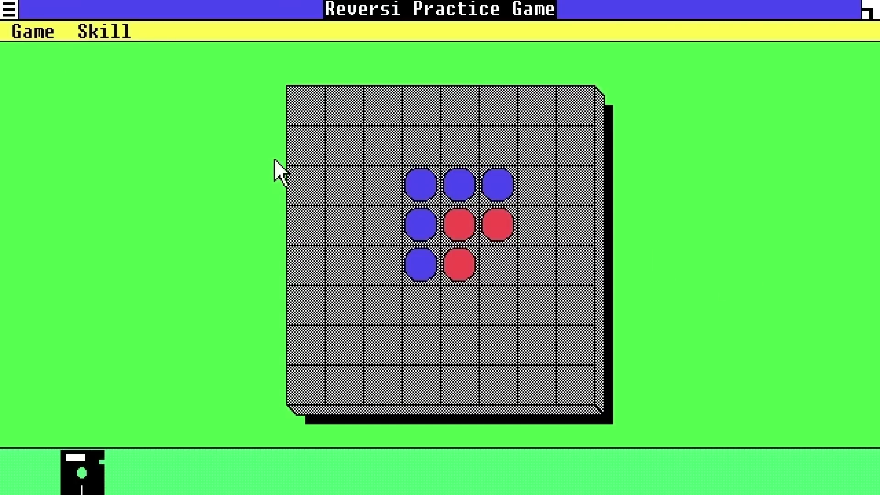
click(464, 281)
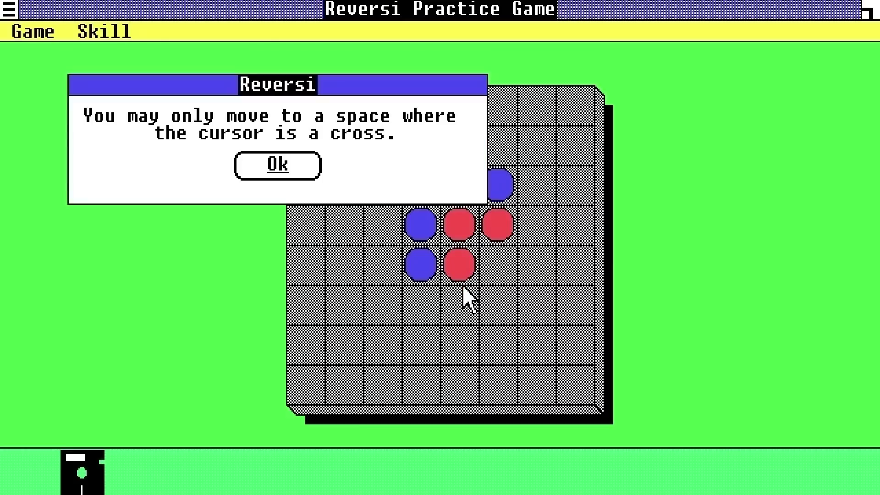
click(307, 173)
click(470, 158)
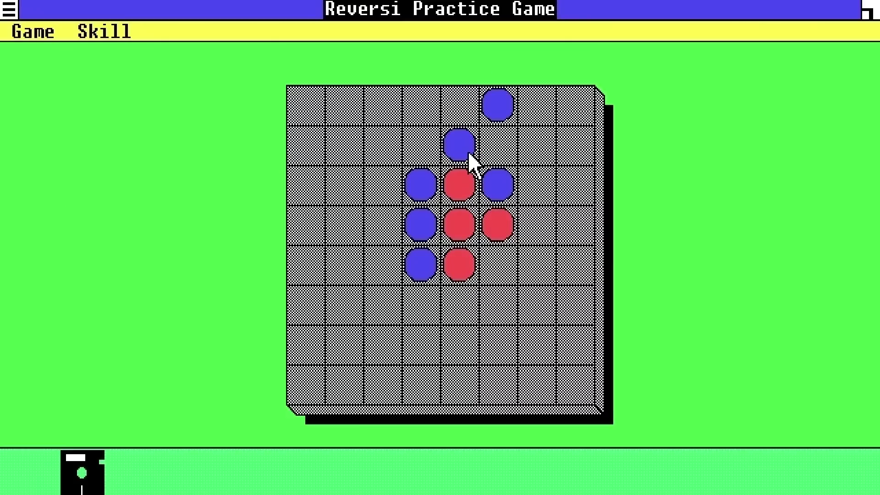
click(513, 143)
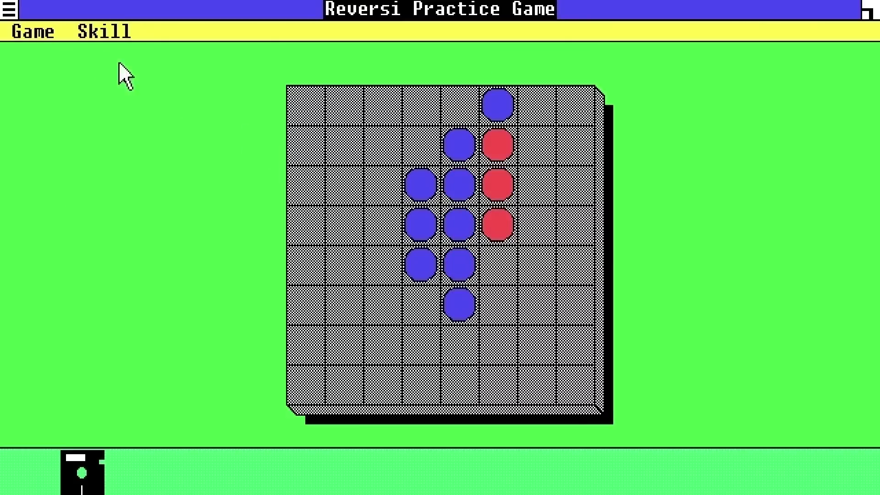
Close Reversi, launch Paint, and draw two brick-filled circles
double_click(9, 10)
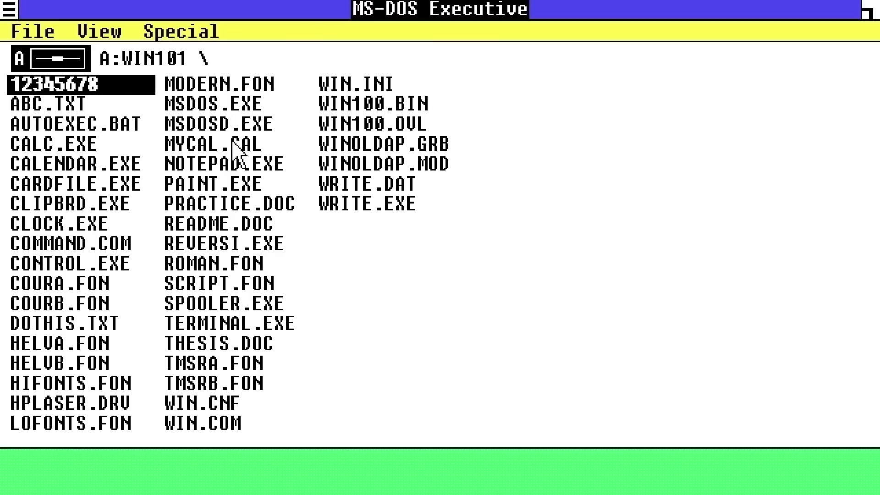
double_click(186, 179)
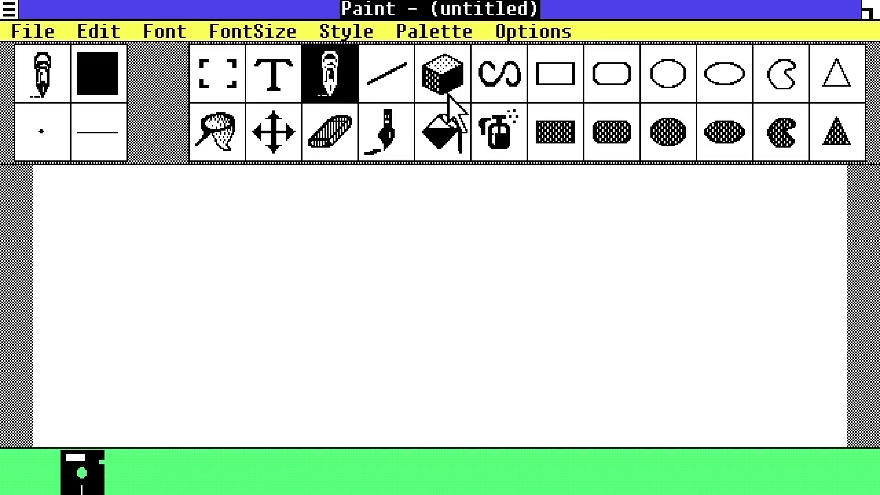
click(668, 132)
drag(344, 212, 437, 210)
drag(436, 277, 471, 334)
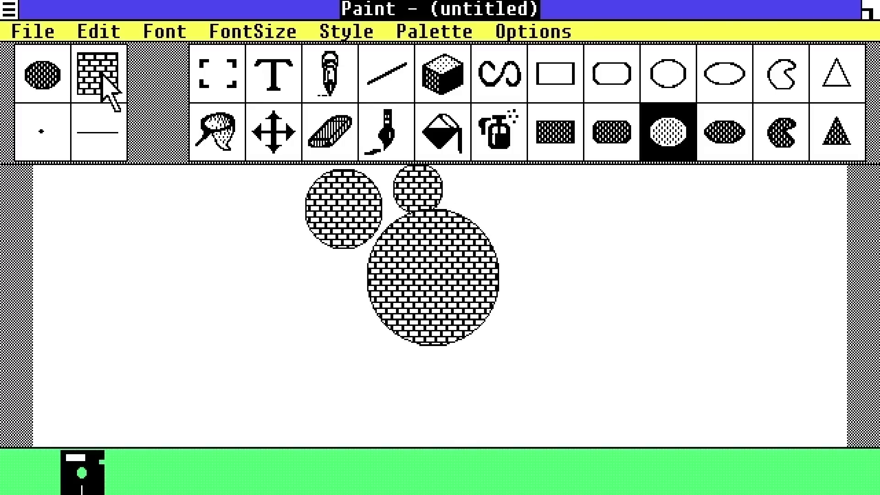
Switch to the diagonal weave fill pattern and draw weave-filled circles on the right and left
click(431, 36)
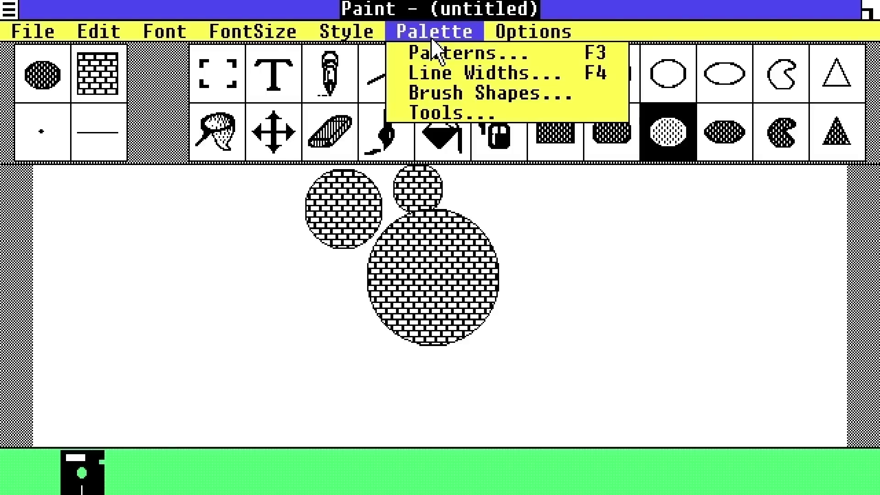
click(435, 53)
click(489, 283)
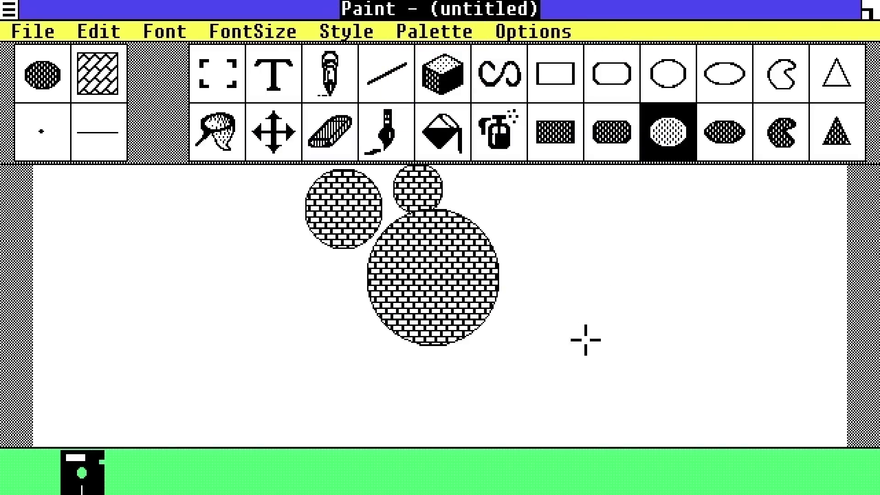
mouse_move(585, 340)
mouse_down()
mouse_move(667, 286)
mouse_move(648, 298)
mouse_up()
mouse_move(183, 319)
mouse_down()
mouse_move(202, 319)
mouse_move(261, 400)
mouse_up()
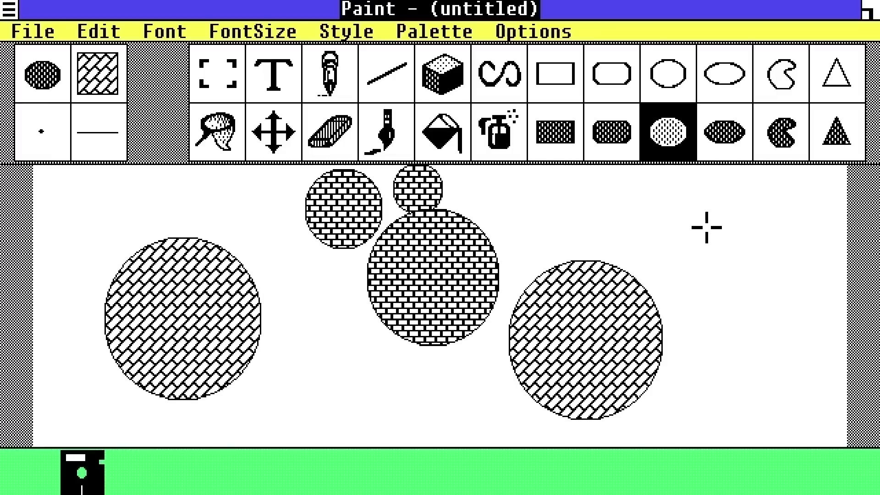
Draw a weave-filled rounded rectangle at top right, then close Paint without saving
click(595, 137)
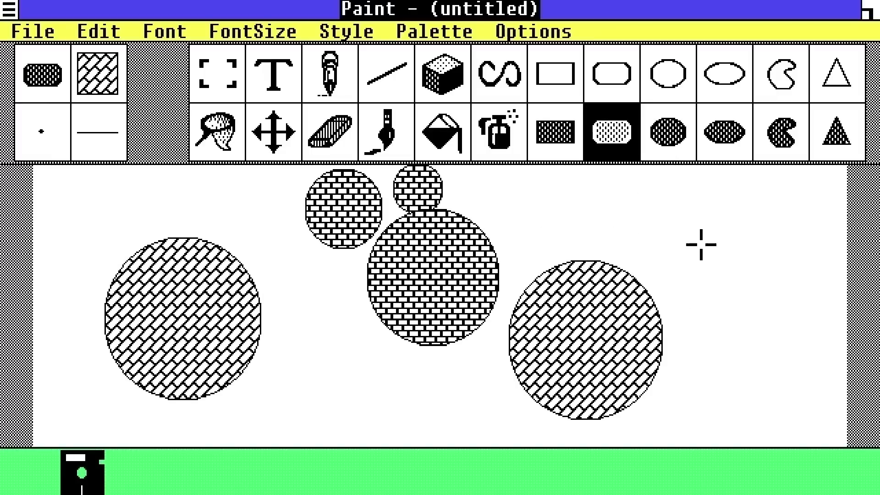
drag(700, 245, 809, 196)
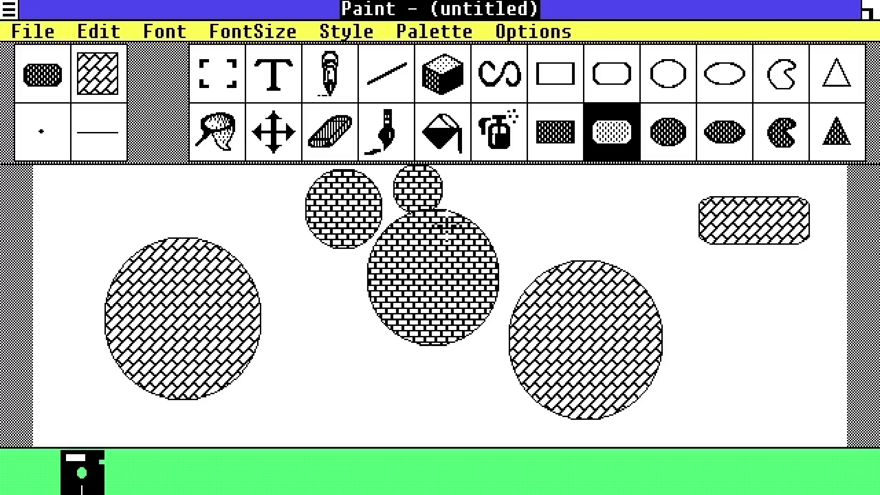
double_click(9, 9)
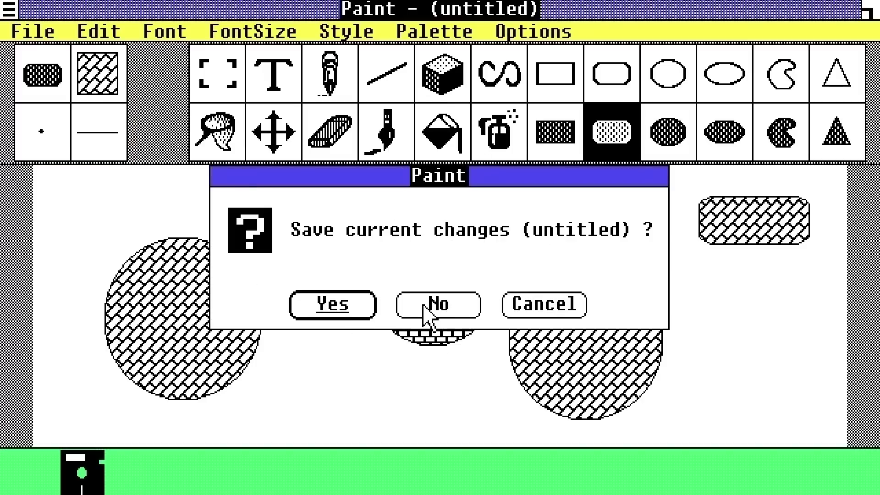
click(431, 314)
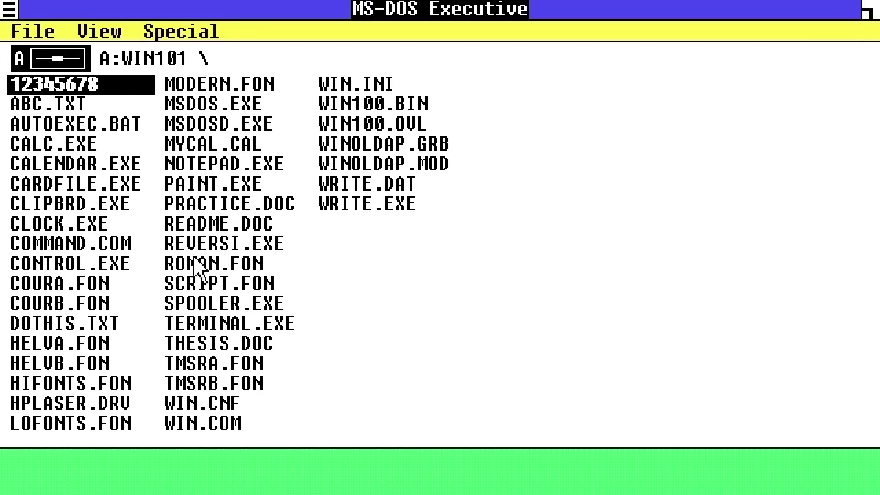
Launch Control Panel, browse its Installation, Setup and Preferences menus, and open Screen Colors
click(18, 265)
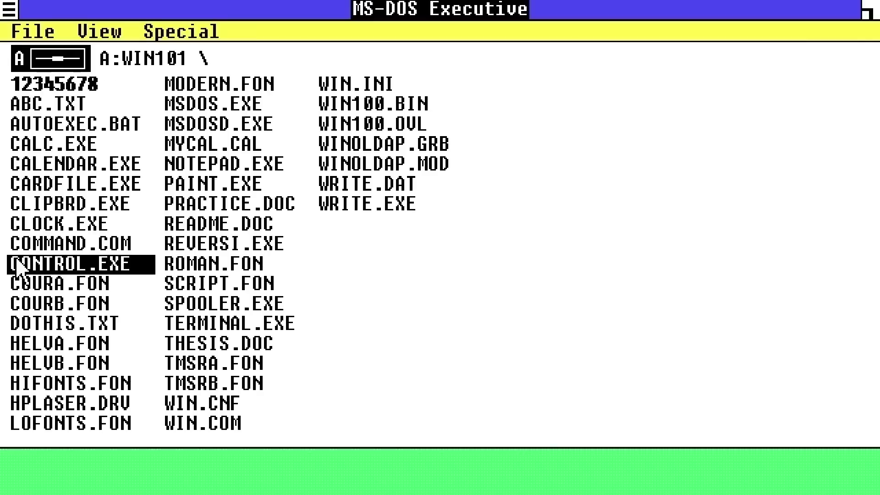
double_click(18, 265)
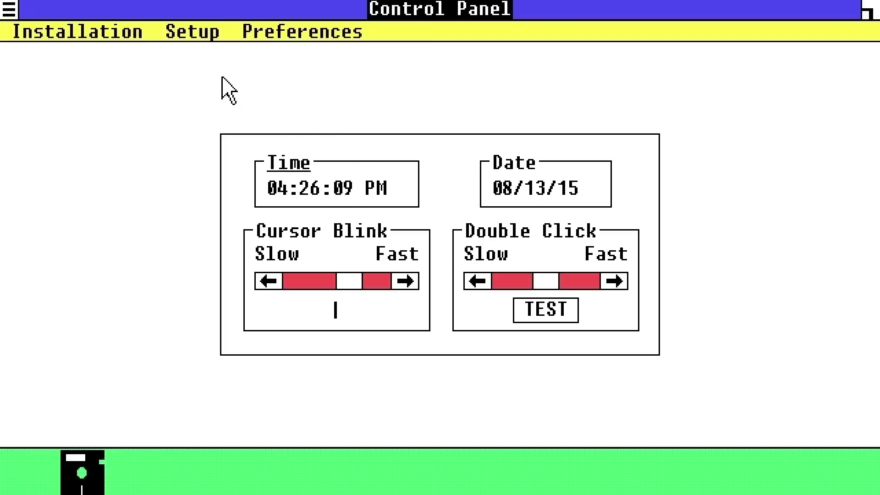
click(87, 35)
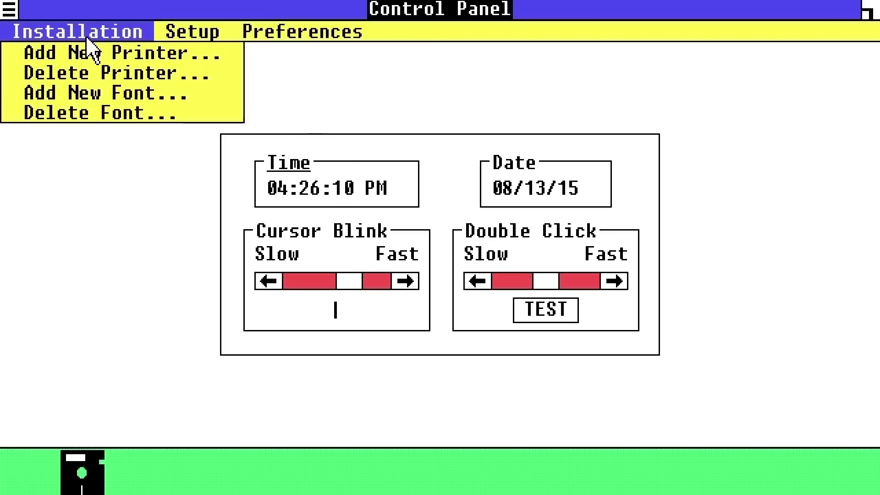
click(192, 33)
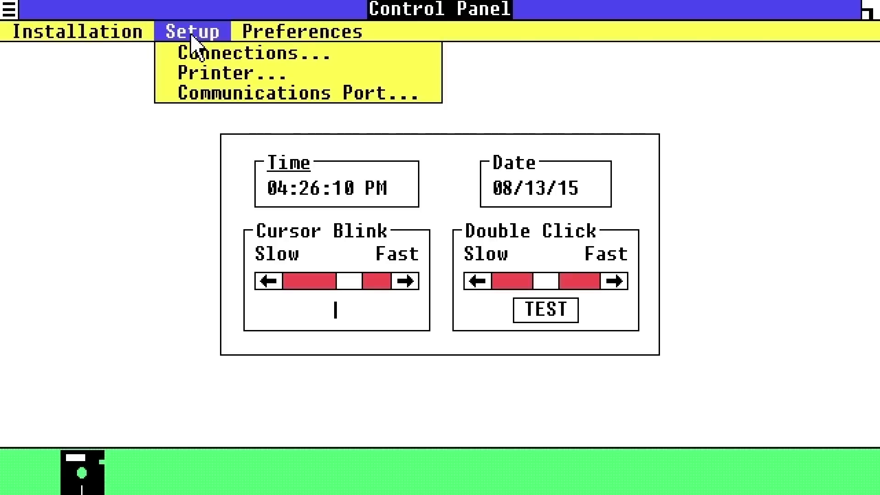
click(271, 33)
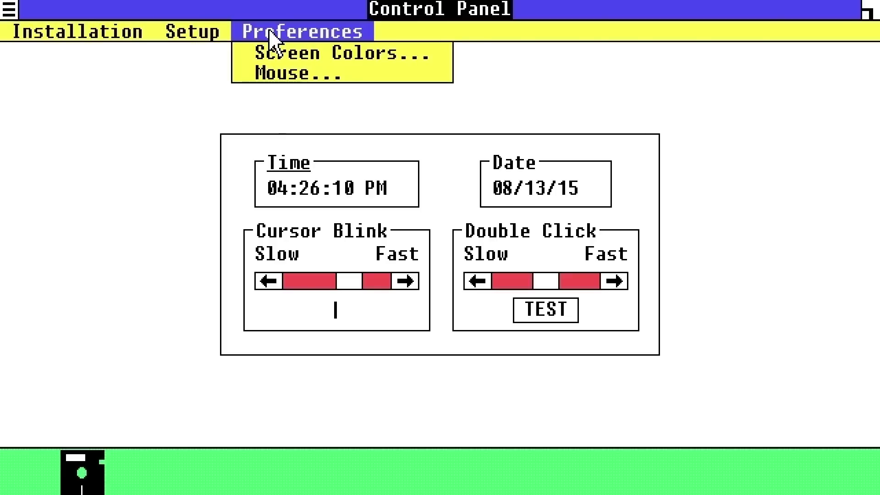
click(272, 53)
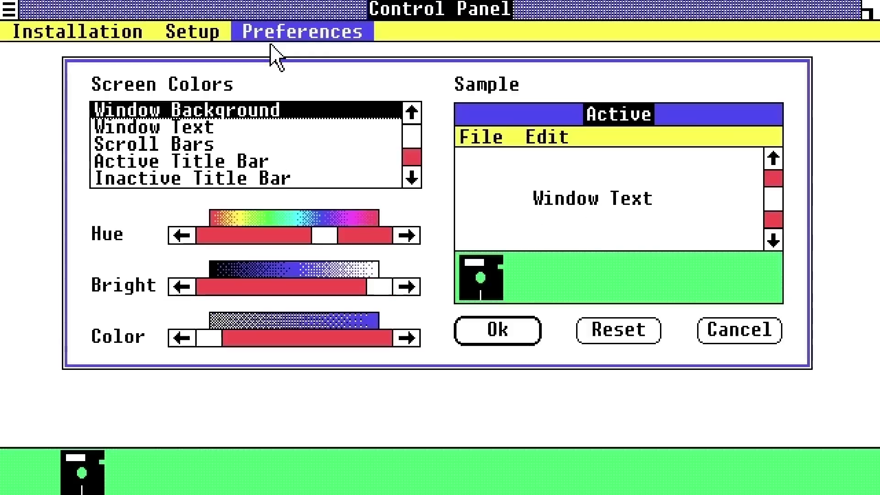
click(406, 182)
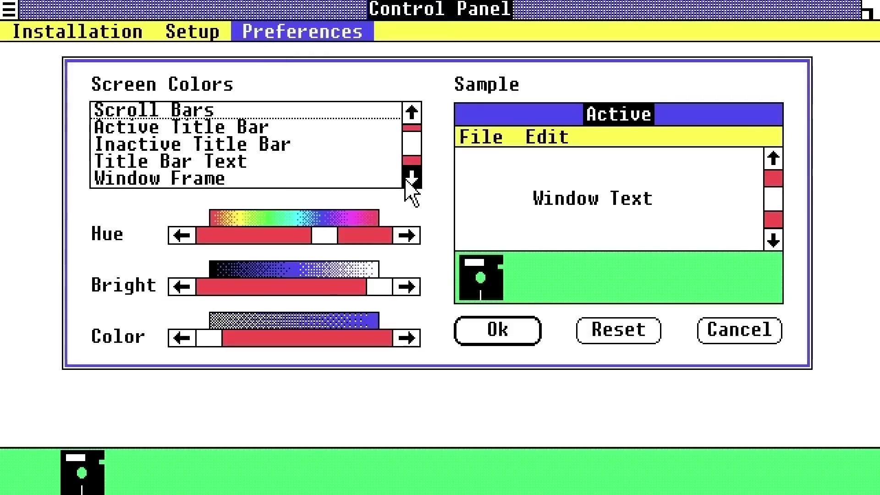
click(406, 183)
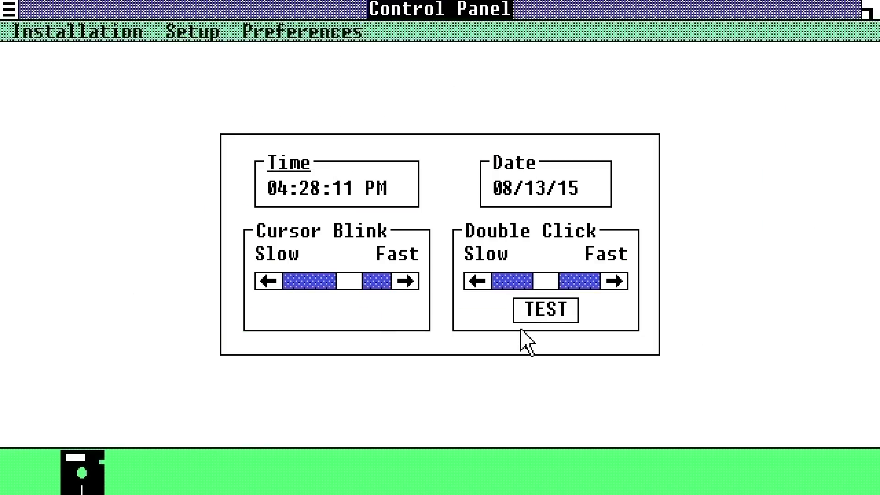
Set Window Background hue to maximum and adjust the Active Title Bar brightness and full colour
click(271, 30)
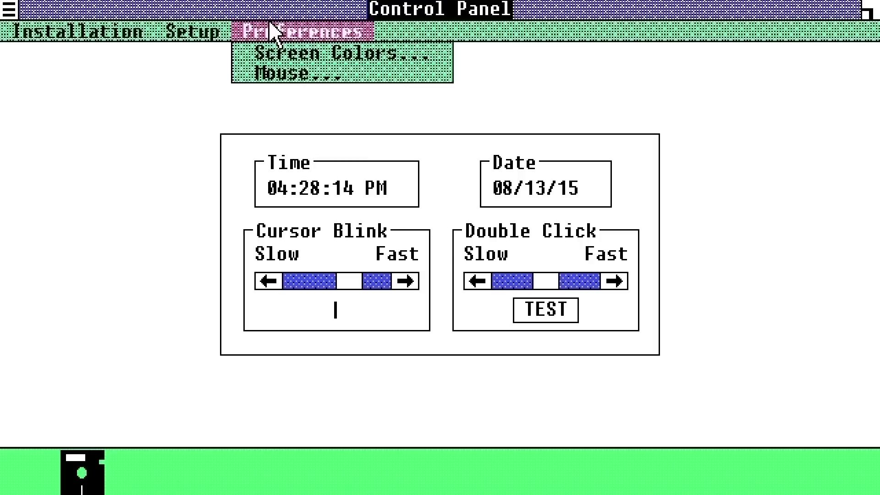
click(271, 55)
drag(338, 235, 421, 243)
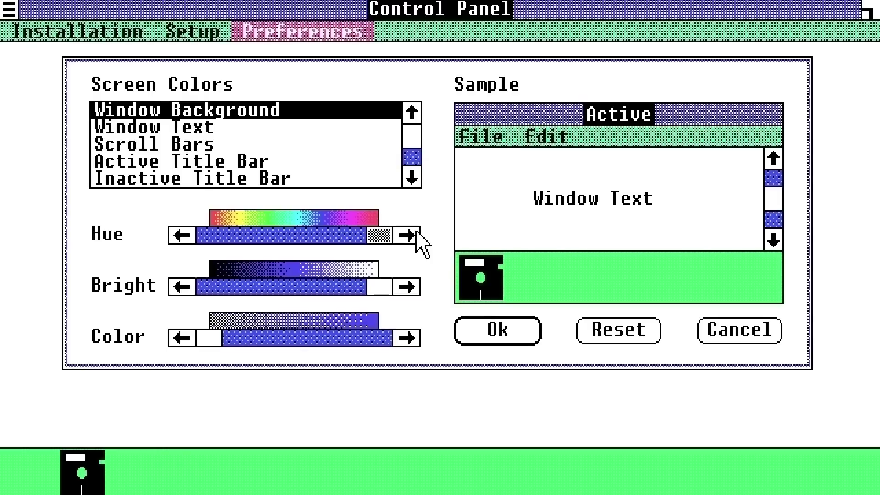
key(Down)
key(Down)
key(Down)
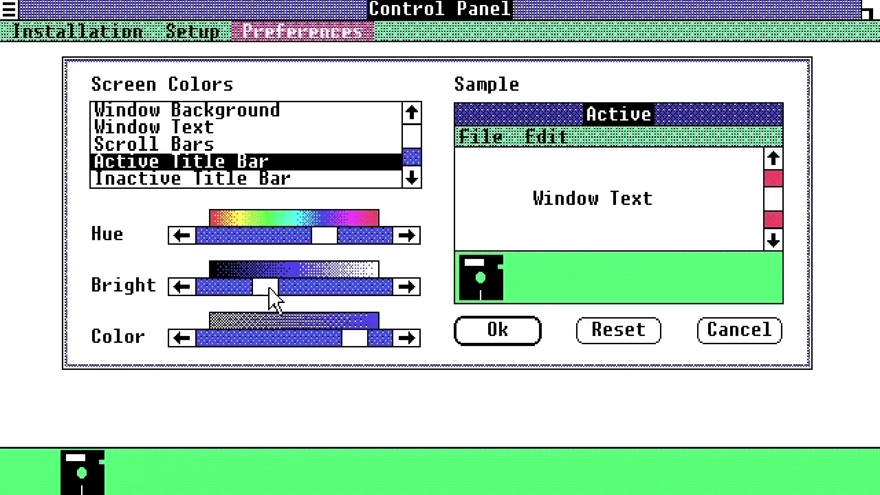
mouse_move(270, 293)
mouse_down()
mouse_move(262, 291)
mouse_move(323, 290)
mouse_move(256, 290)
mouse_move(291, 292)
mouse_up()
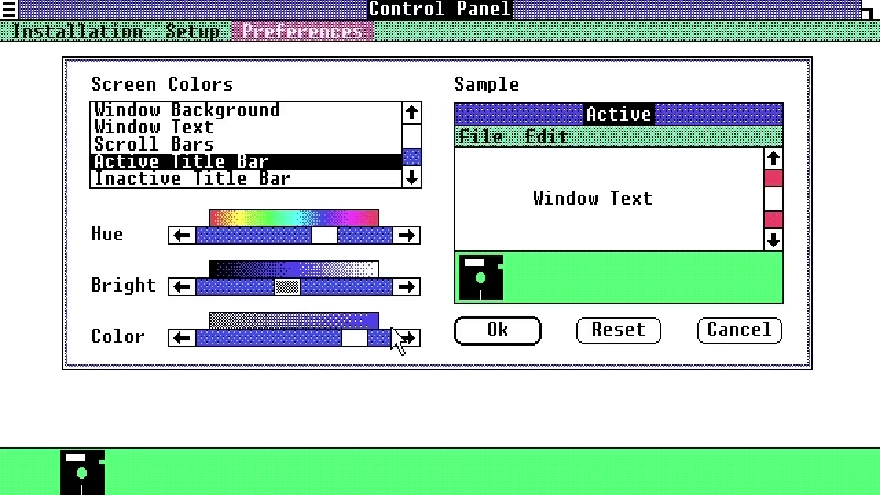
drag(351, 335, 395, 333)
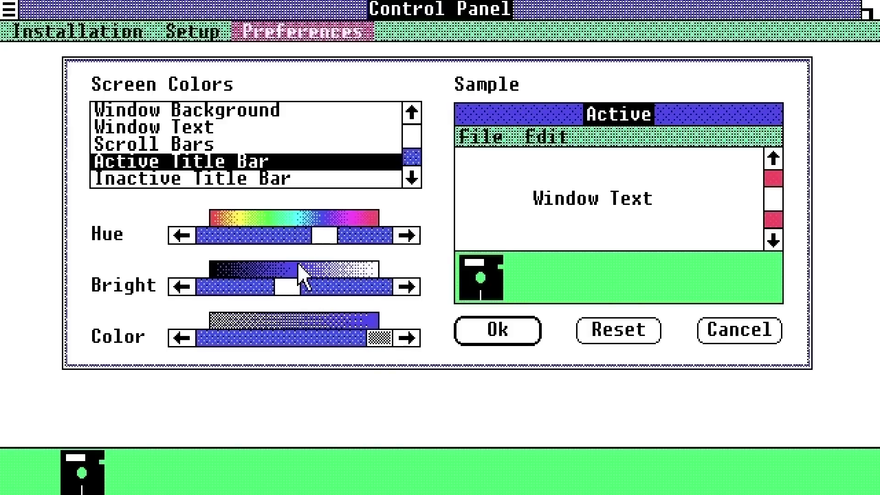
mouse_move(297, 281)
mouse_down()
mouse_move(271, 277)
mouse_move(293, 280)
mouse_up()
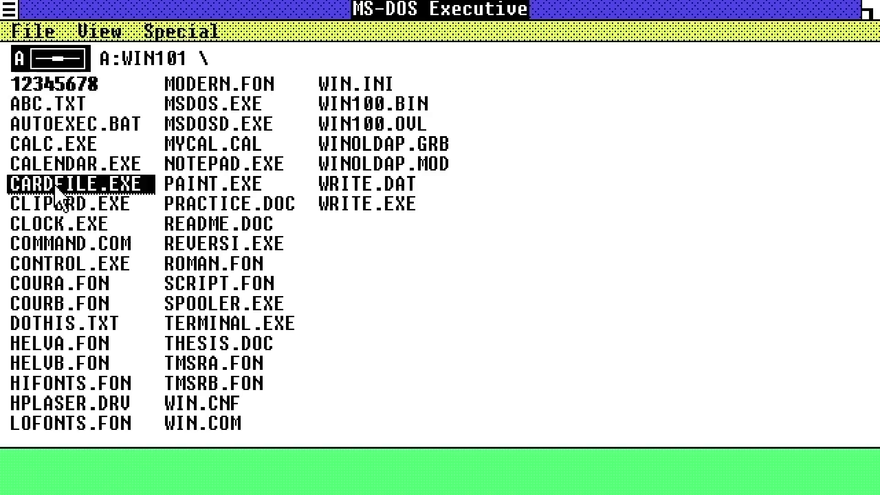
Launch Cardfile, browse its Card, View and Edit menus, start a new file and enter the contact's name and city
double_click(60, 185)
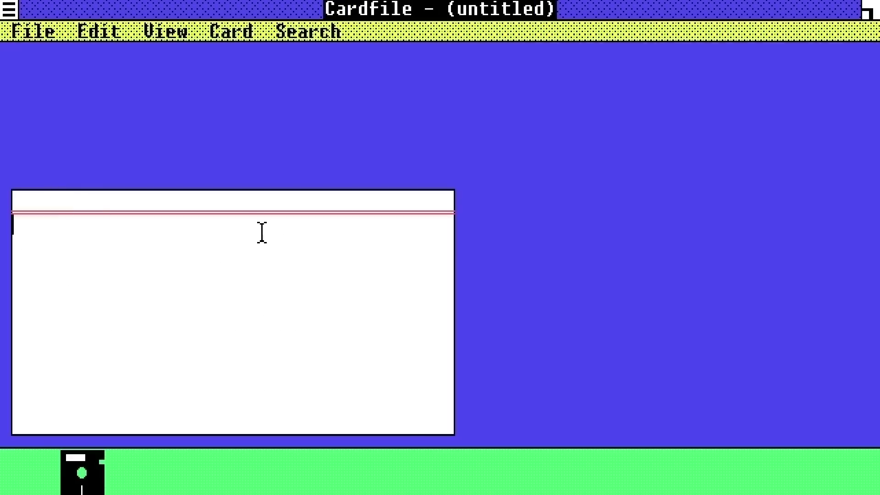
click(228, 33)
key(Left)
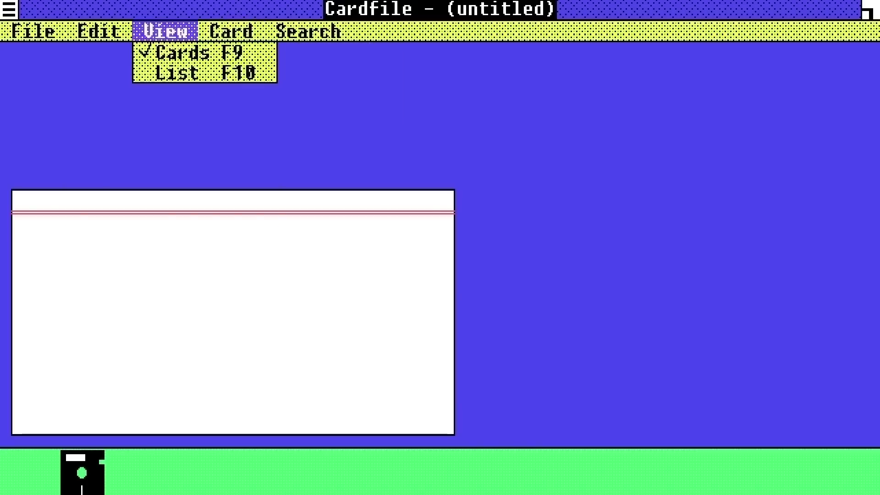
click(110, 35)
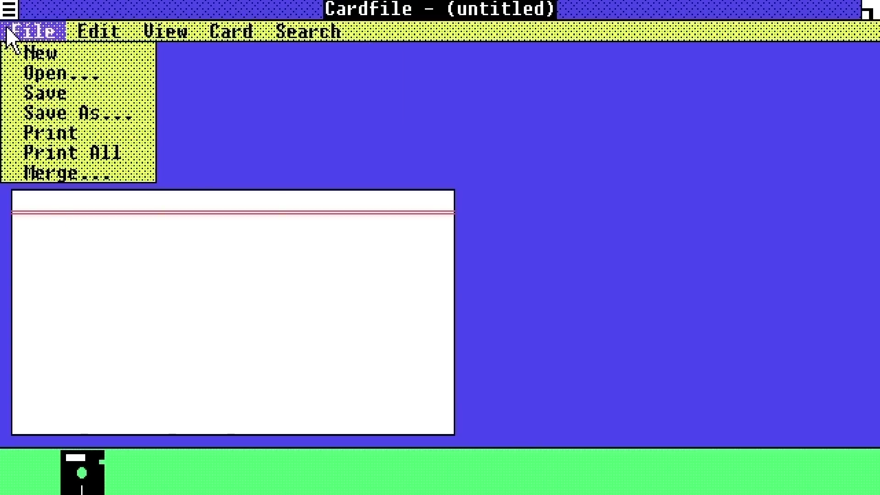
click(25, 50)
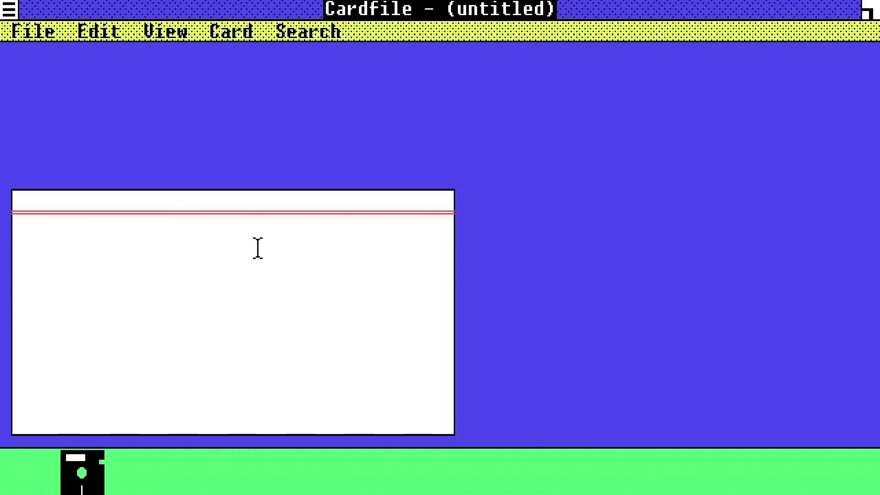
text(Wallace Breen)
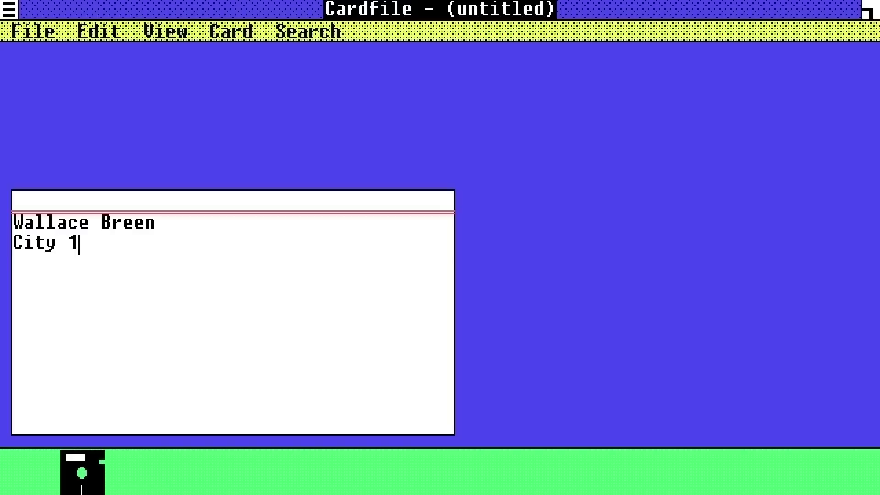
Save the card file as WBREEN.CRD
click(28, 32)
click(37, 92)
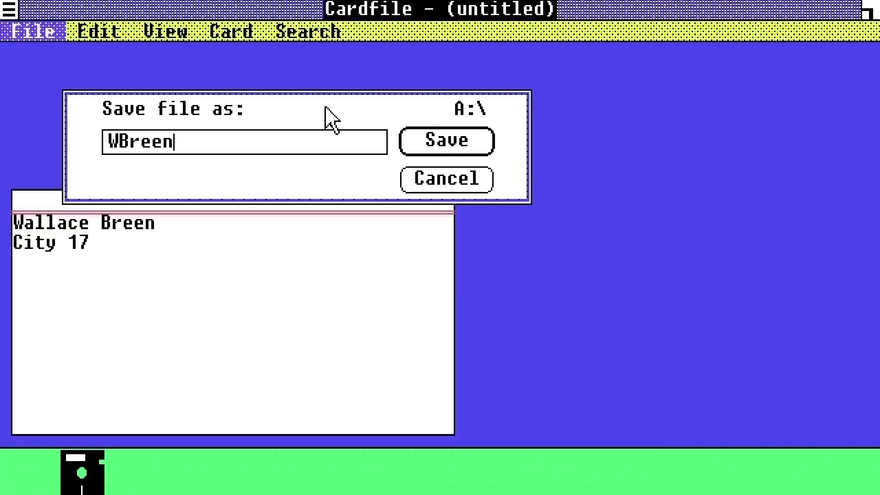
click(433, 143)
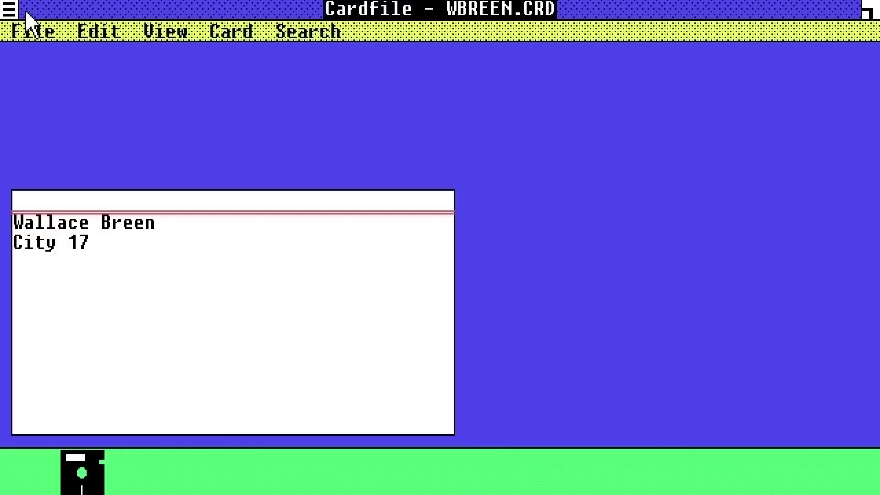
Close Cardfile and open WIN.INI from MS-DOS Executive in Notepad
double_click(9, 13)
double_click(342, 121)
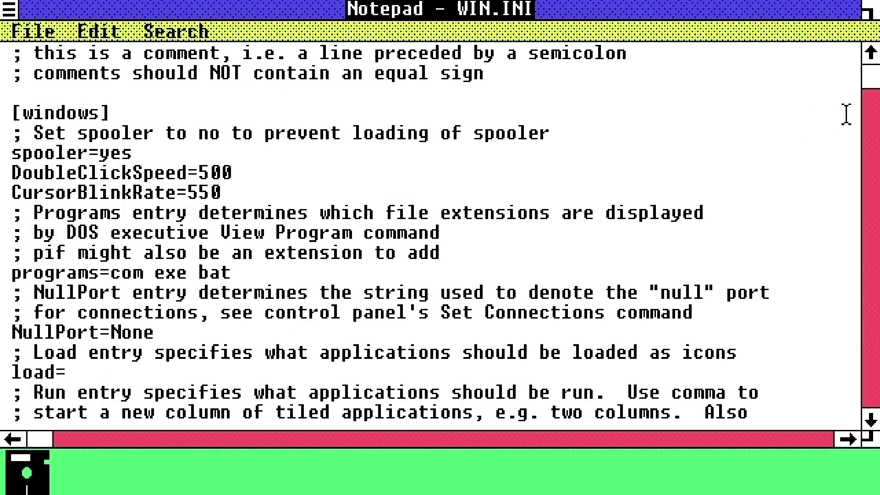
drag(873, 80, 867, 153)
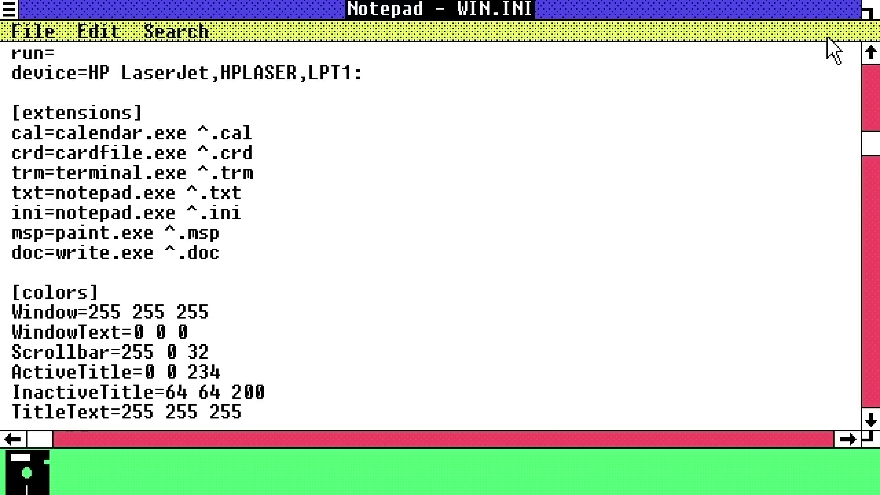
Scroll through WIN.INI's [windows], [colors], [ports] and [fonts] sections, then back to the top
click(870, 54)
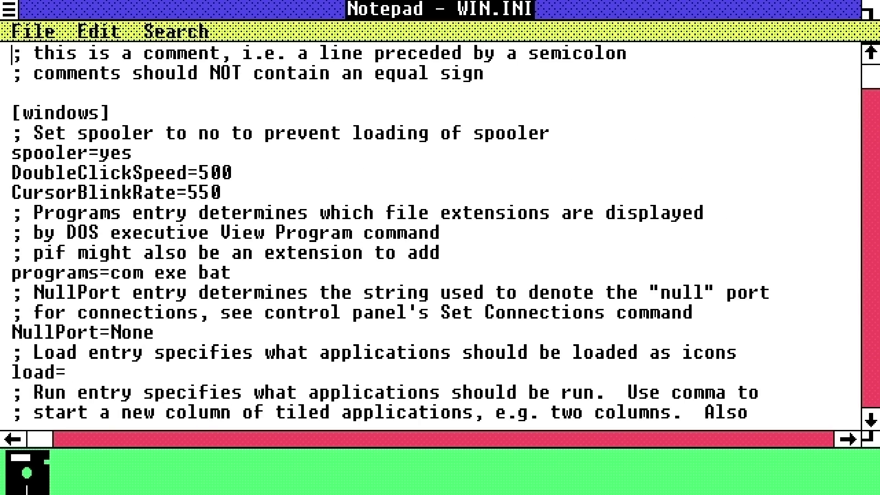
click(866, 425)
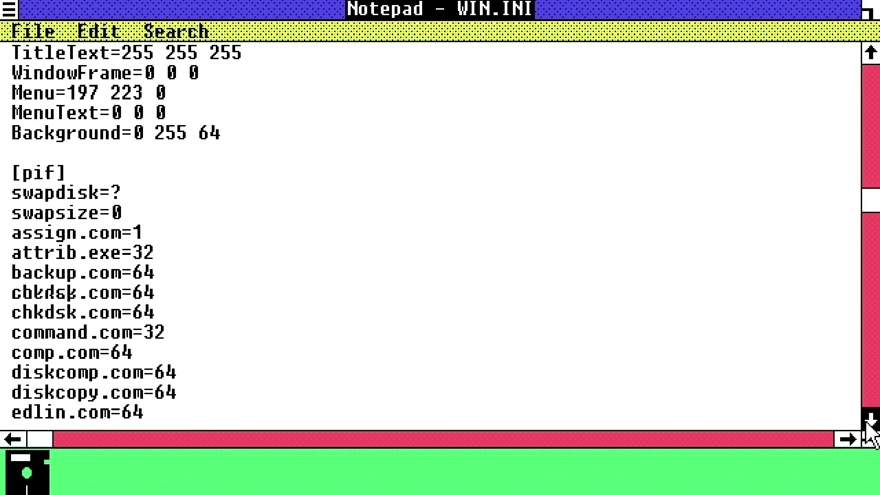
drag(866, 424, 866, 424)
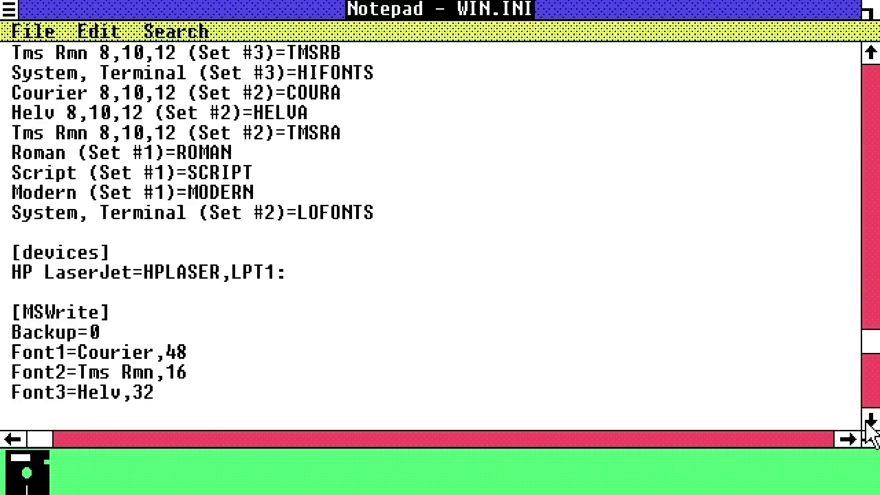
drag(866, 424, 866, 424)
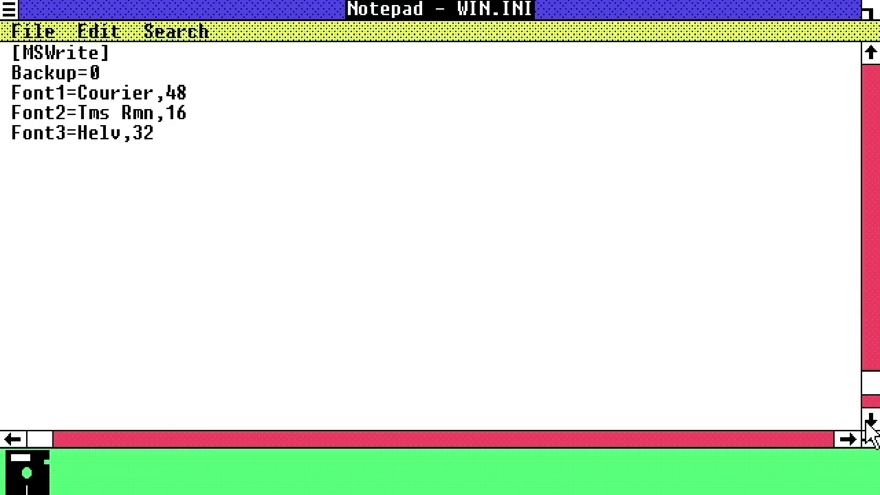
drag(869, 65, 870, 60)
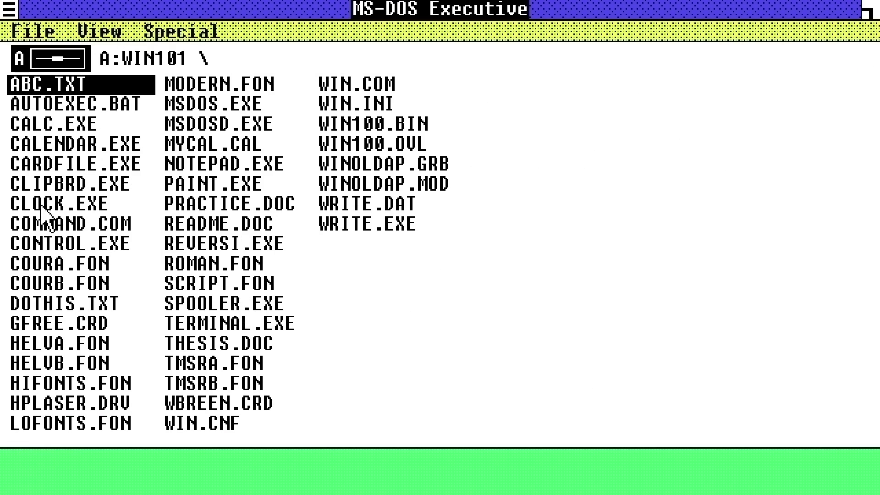
Run CLOCK.EXE, then tile MS-DOS Executive below it and enlarge the file list
double_click(41, 205)
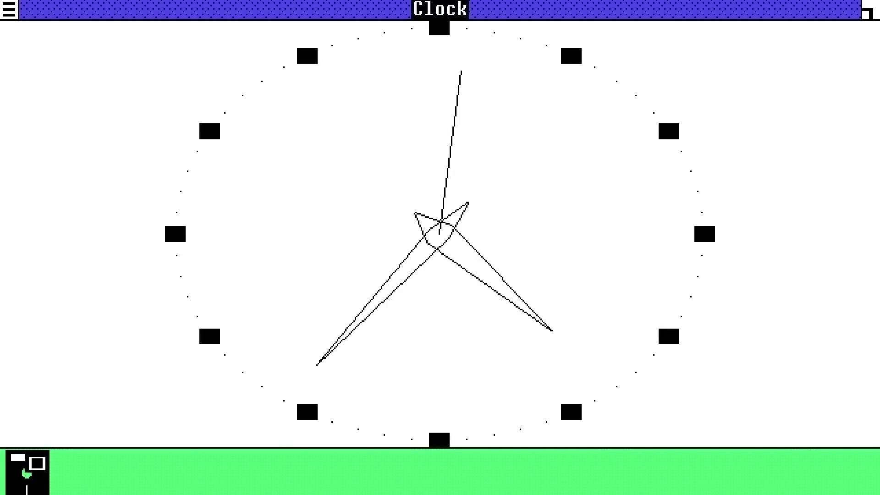
double_click(26, 472)
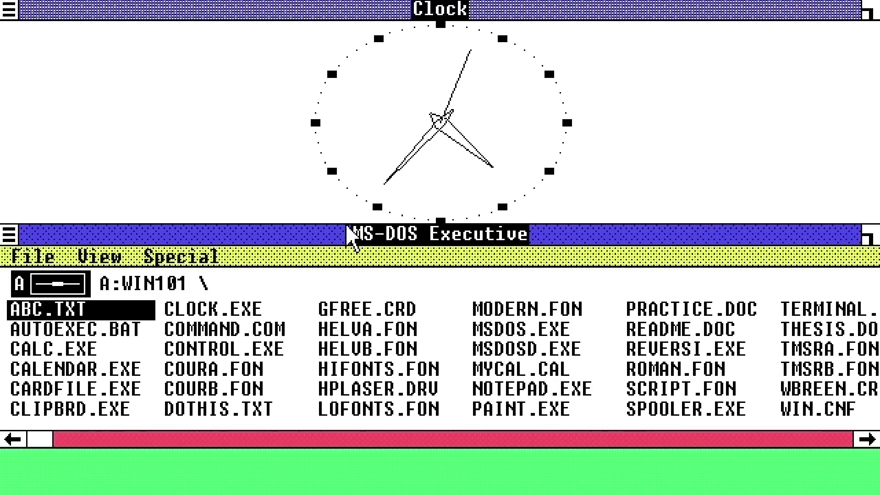
drag(865, 236, 861, 90)
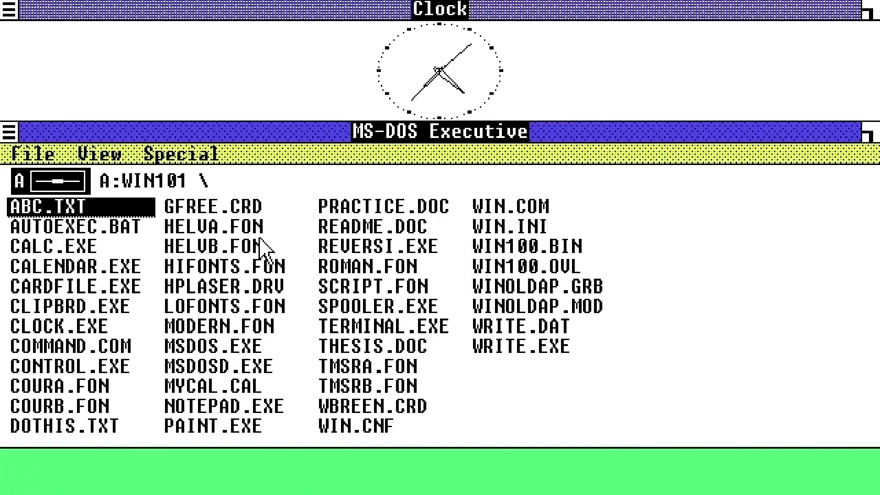
Run AUTOEXEC.BAT, start Calendar, and enter 'Meeting with Pizza Guy' at 10:00
double_click(71, 231)
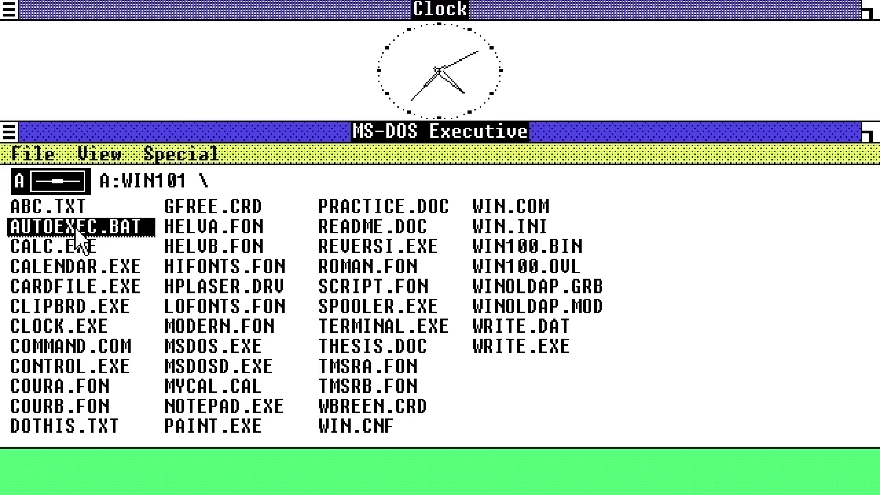
double_click(66, 265)
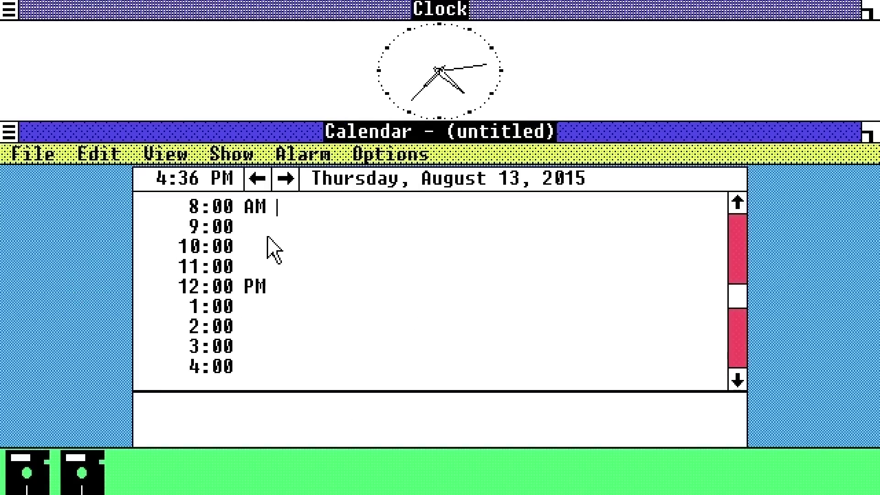
click(270, 246)
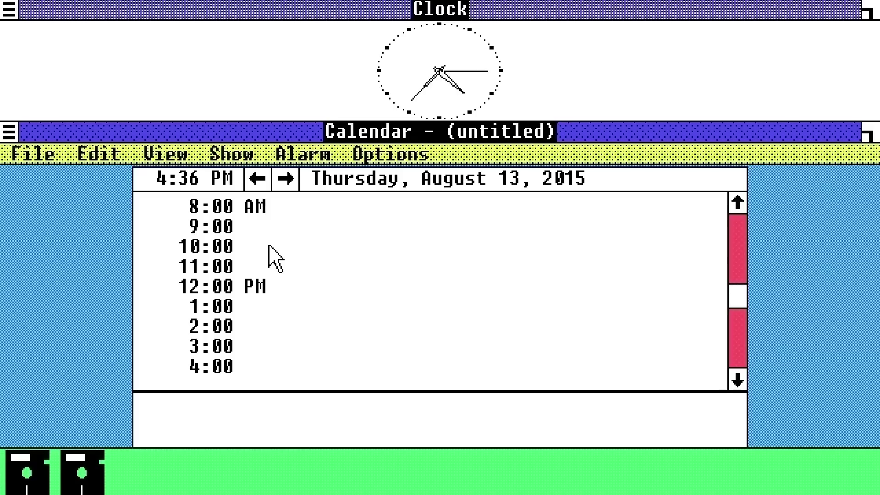
text(Meeting wit)
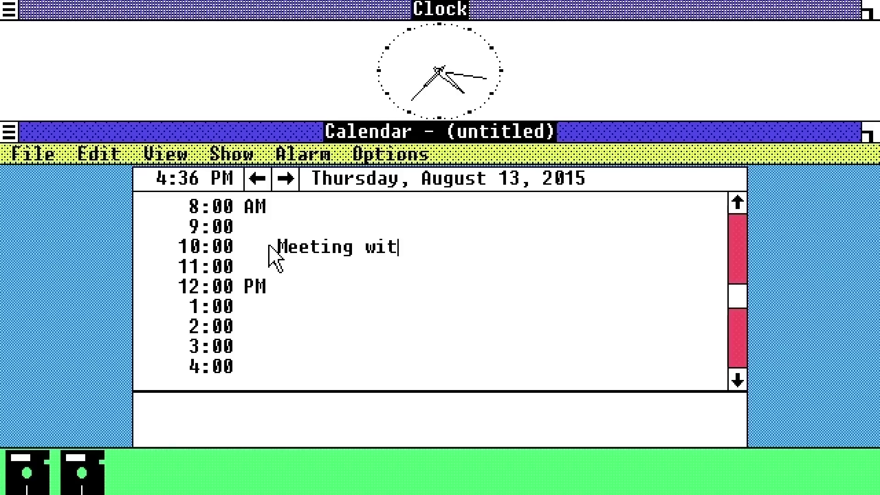
text(h Pizza Guy)
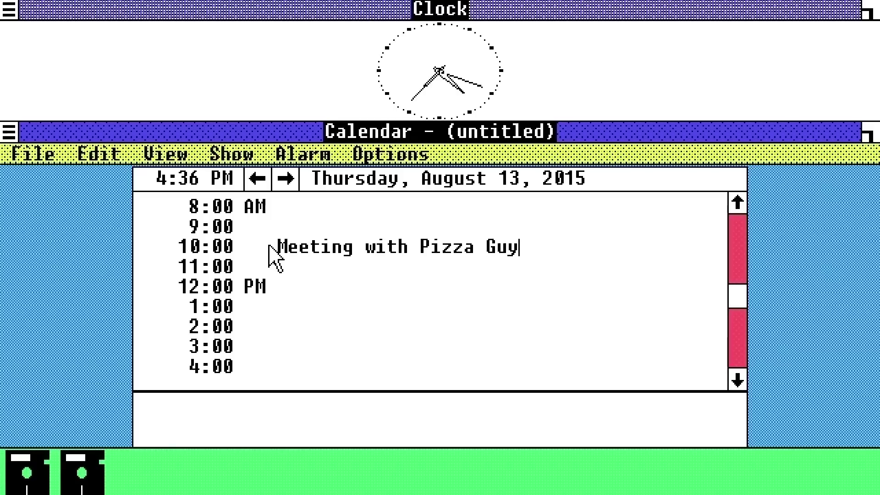
Reduce the file list and the Clock to icons
double_click(82, 475)
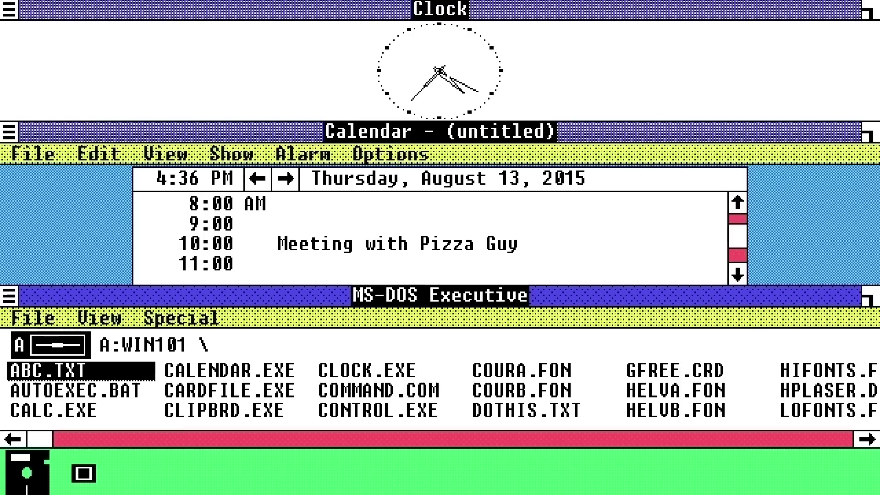
click(821, 307)
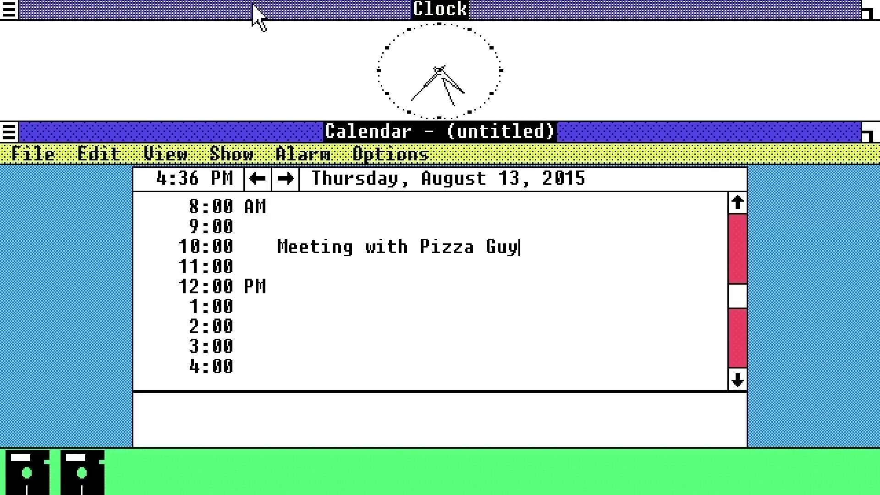
mouse_move(255, 12)
mouse_down()
mouse_move(261, 20)
mouse_move(253, 8)
mouse_up()
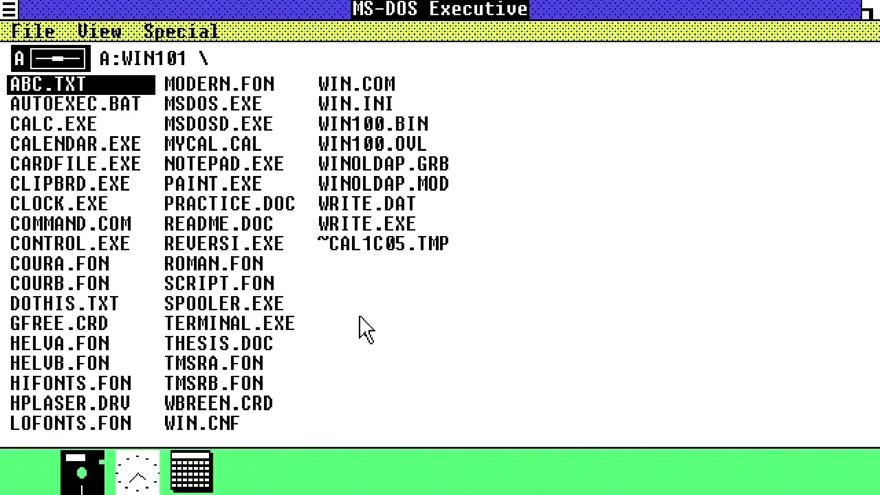
Choose Special > End Session, confirm with Ok, and answer No to Calendar's save prompt
click(163, 32)
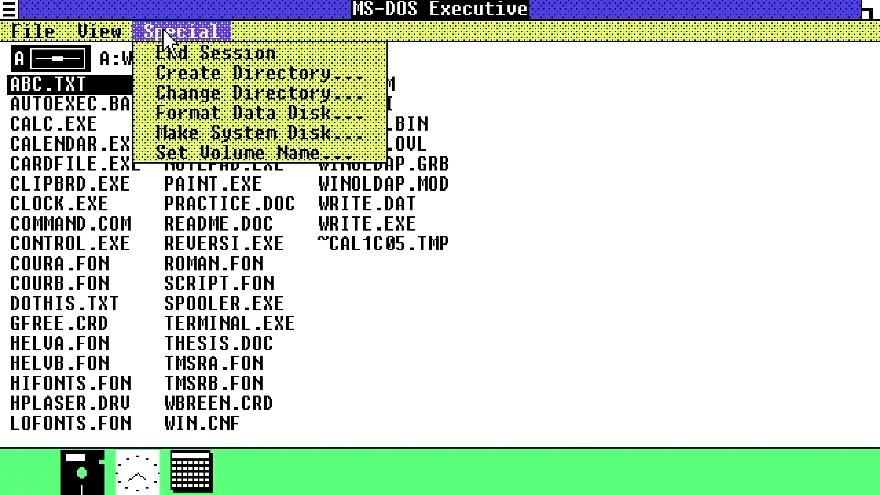
click(166, 54)
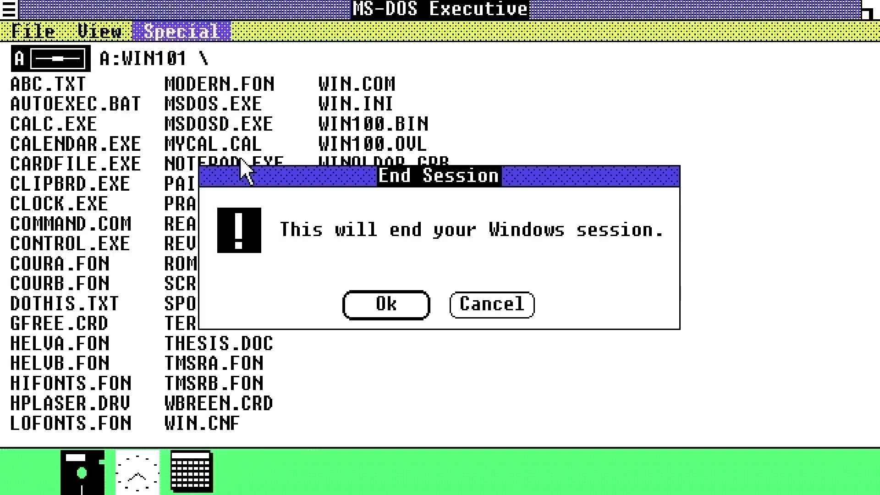
click(380, 311)
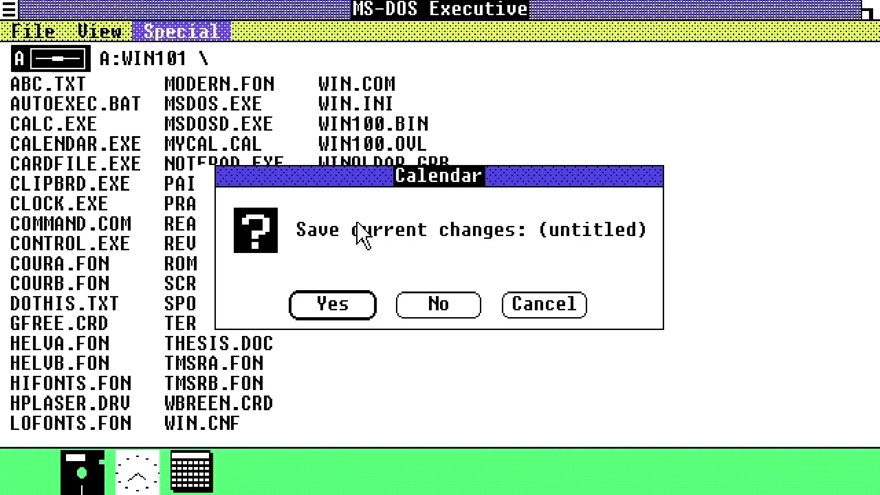
click(439, 308)
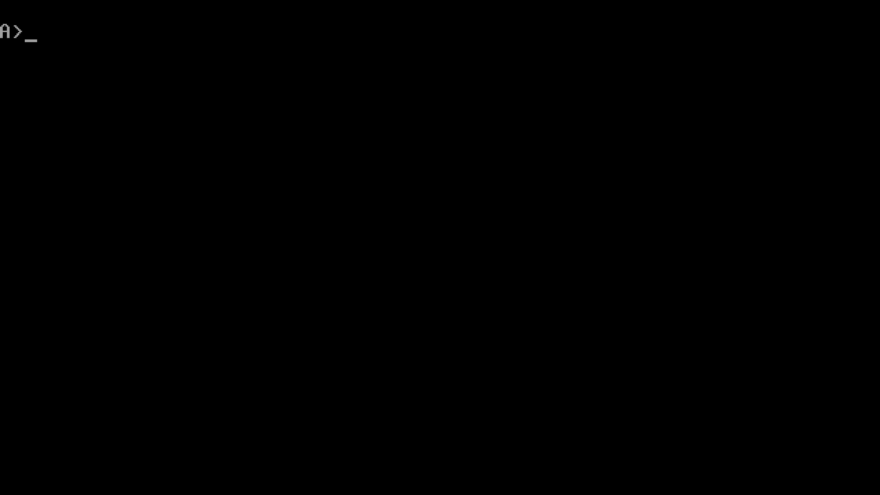